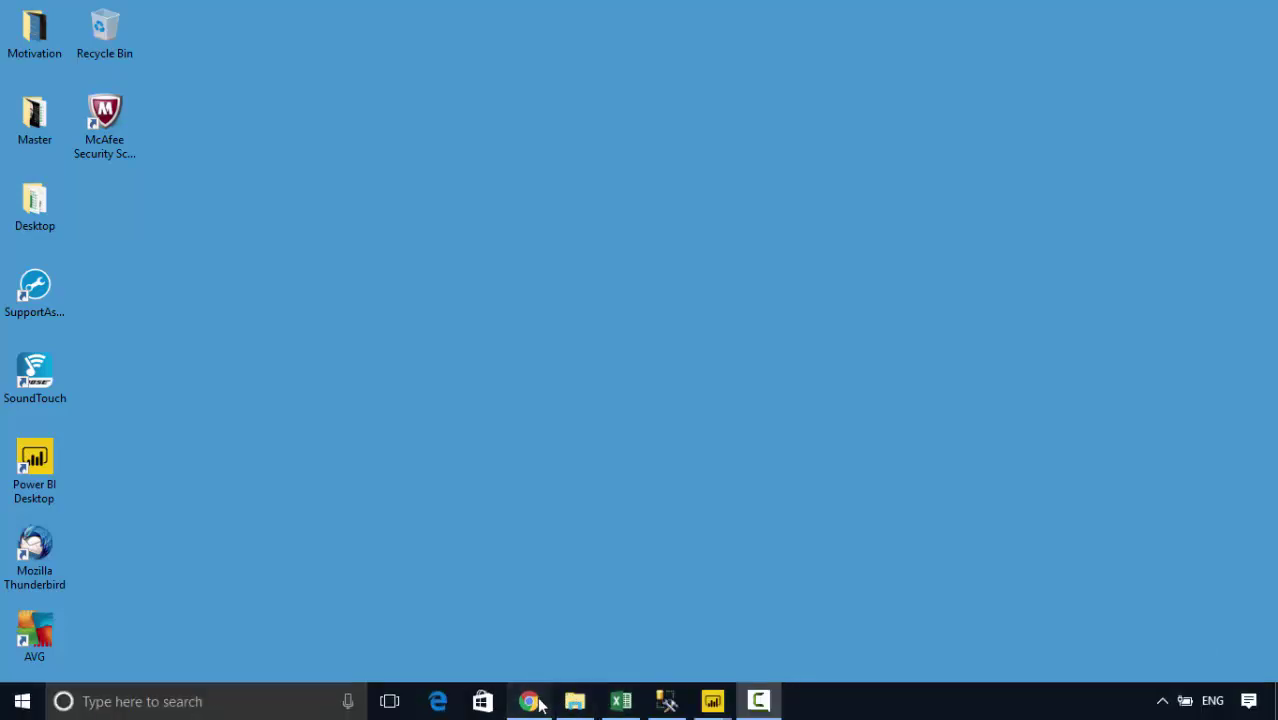
Show the Wikipedia page, the finished Power BI table and the pivoted query's Source step
left_click(530, 702)
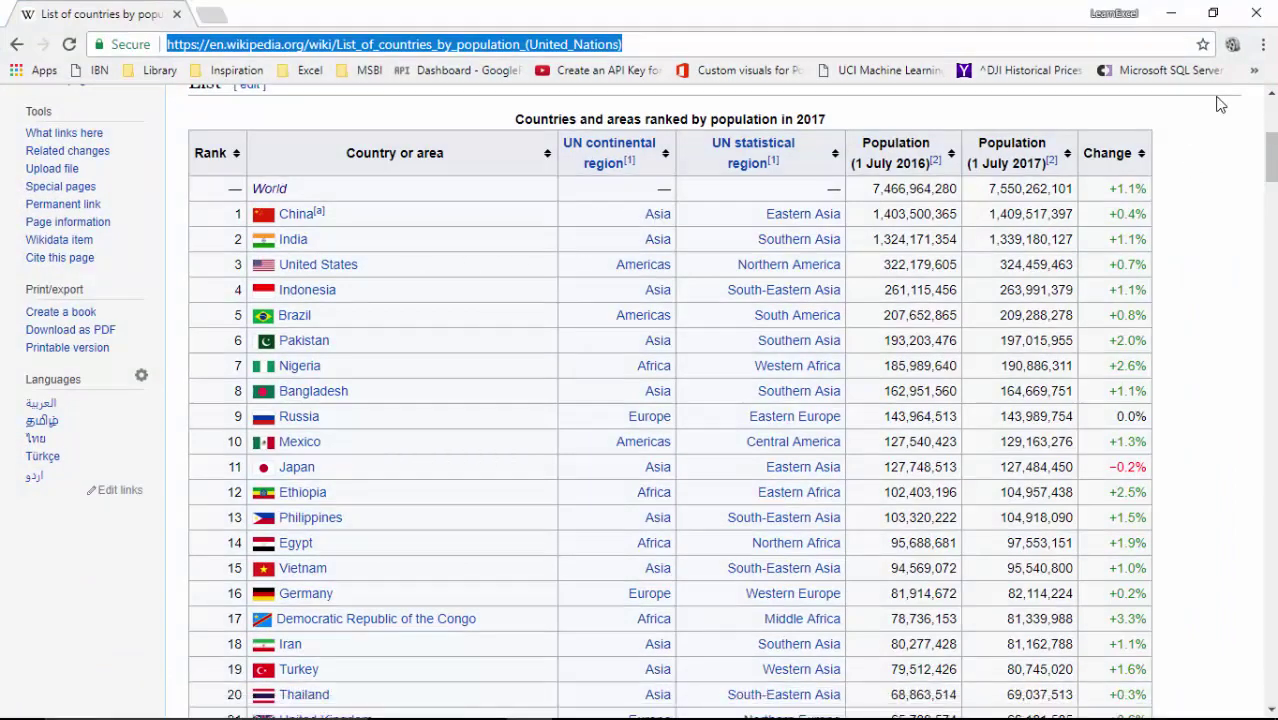
left_click_drag(1270, 172, 1270, 158)
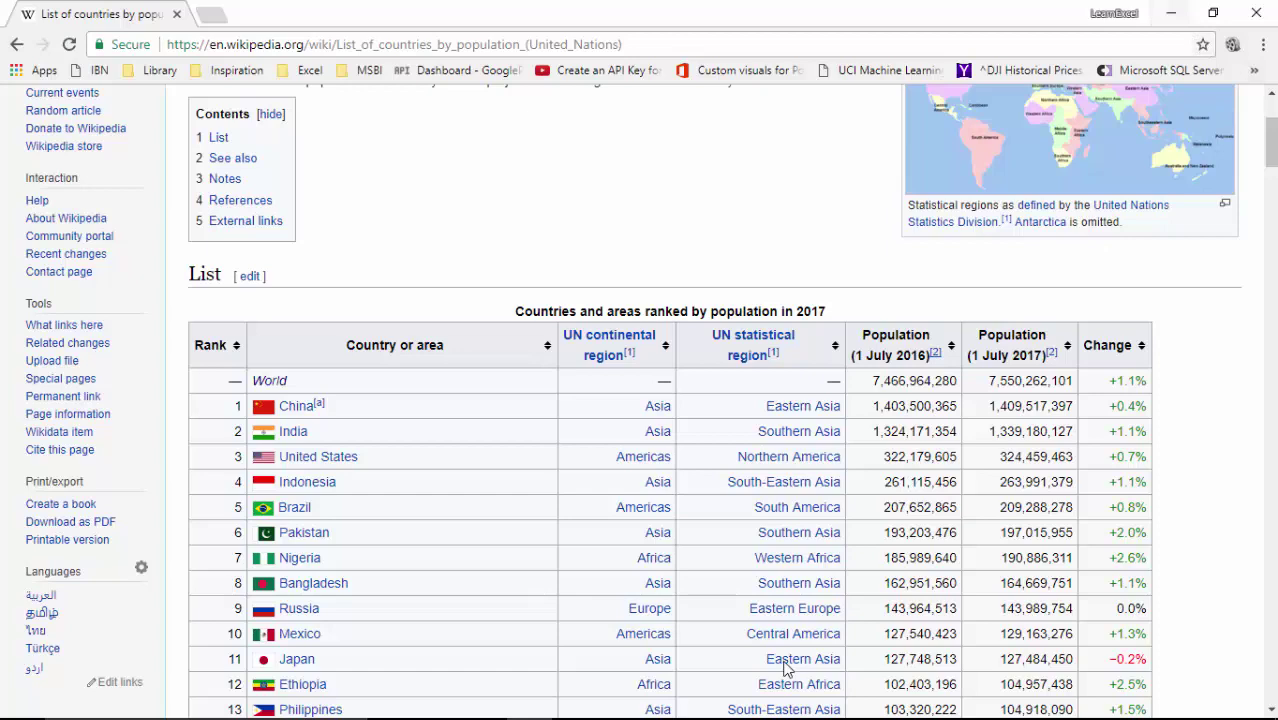
mouse_move(712, 701)
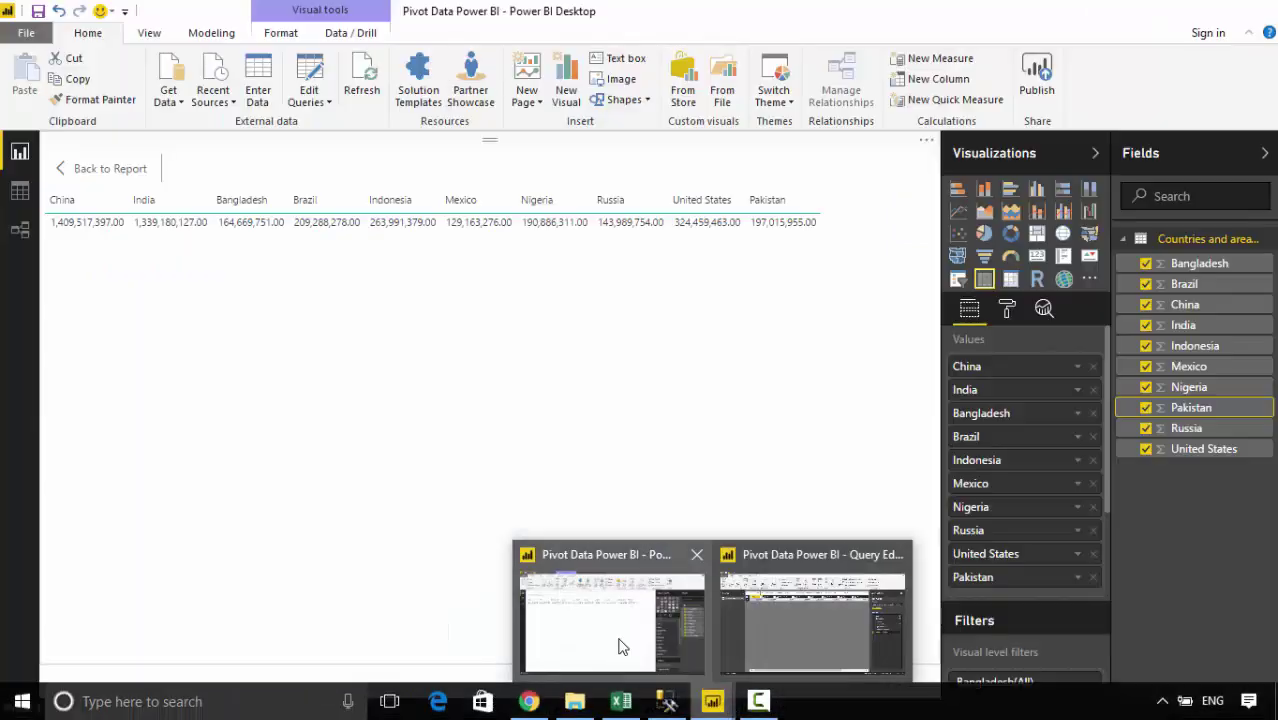
left_click(618, 645)
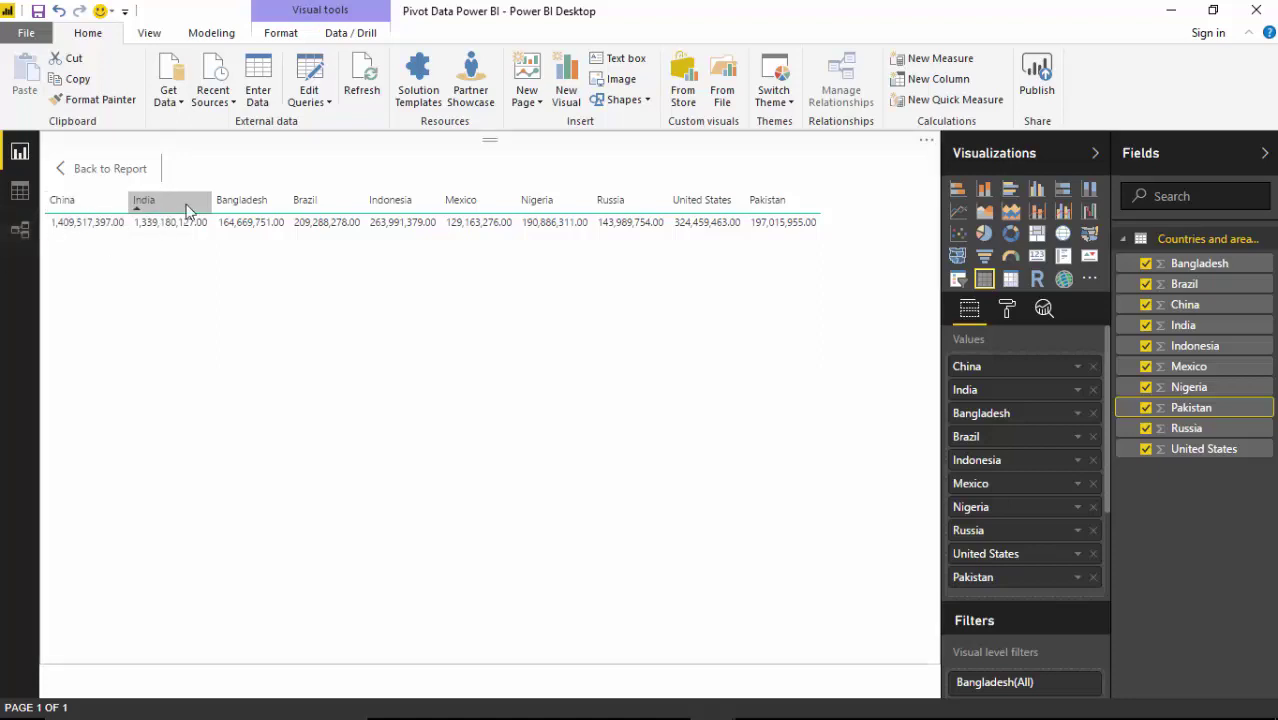
left_click(1171, 10)
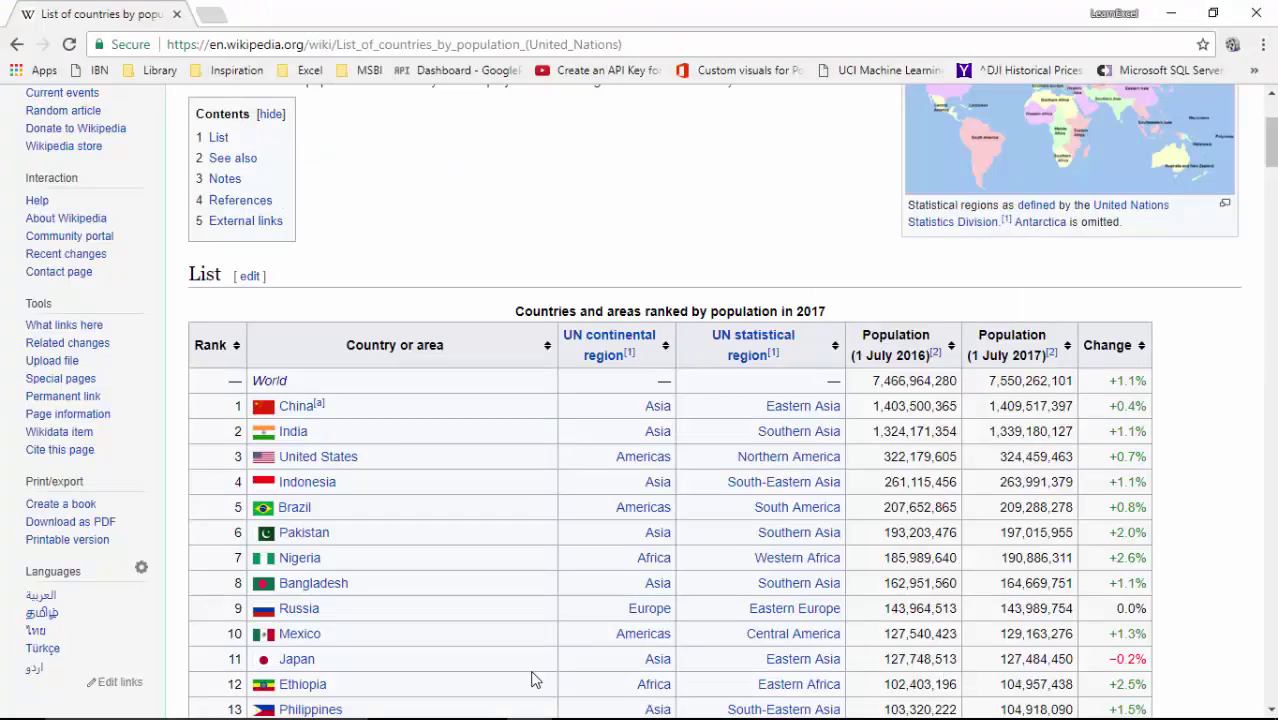
mouse_move(712, 702)
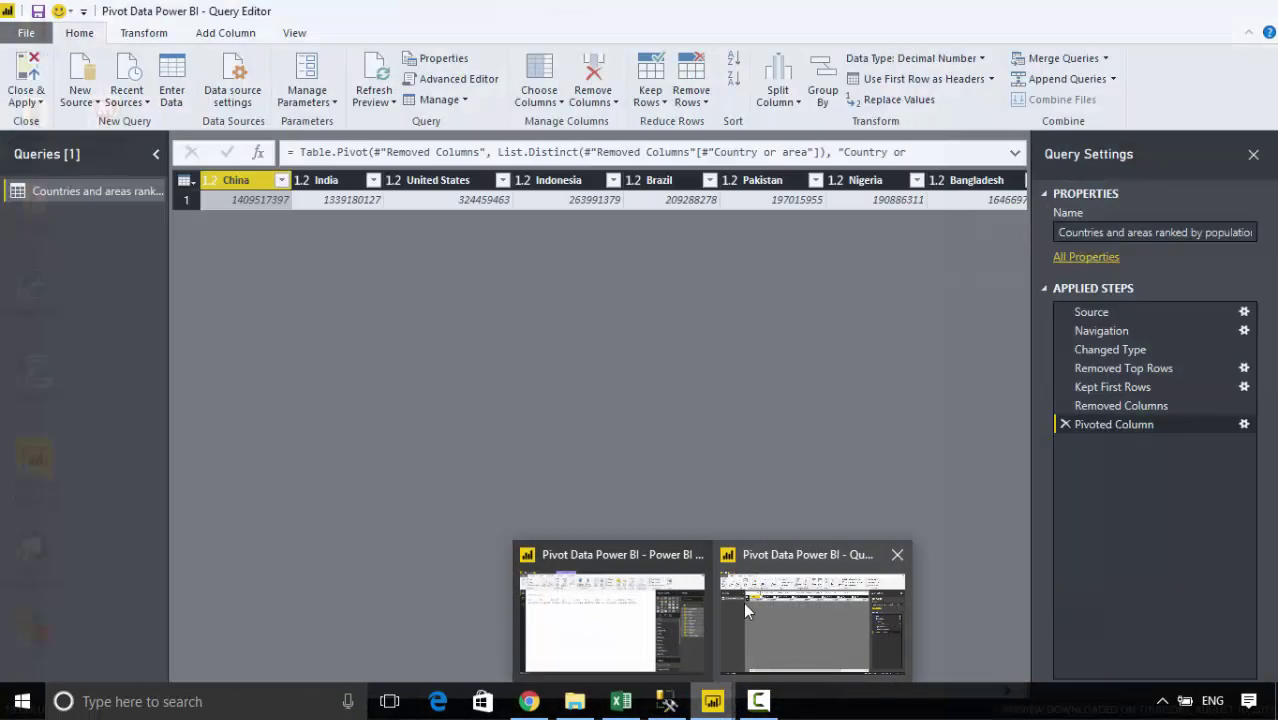
left_click(748, 610)
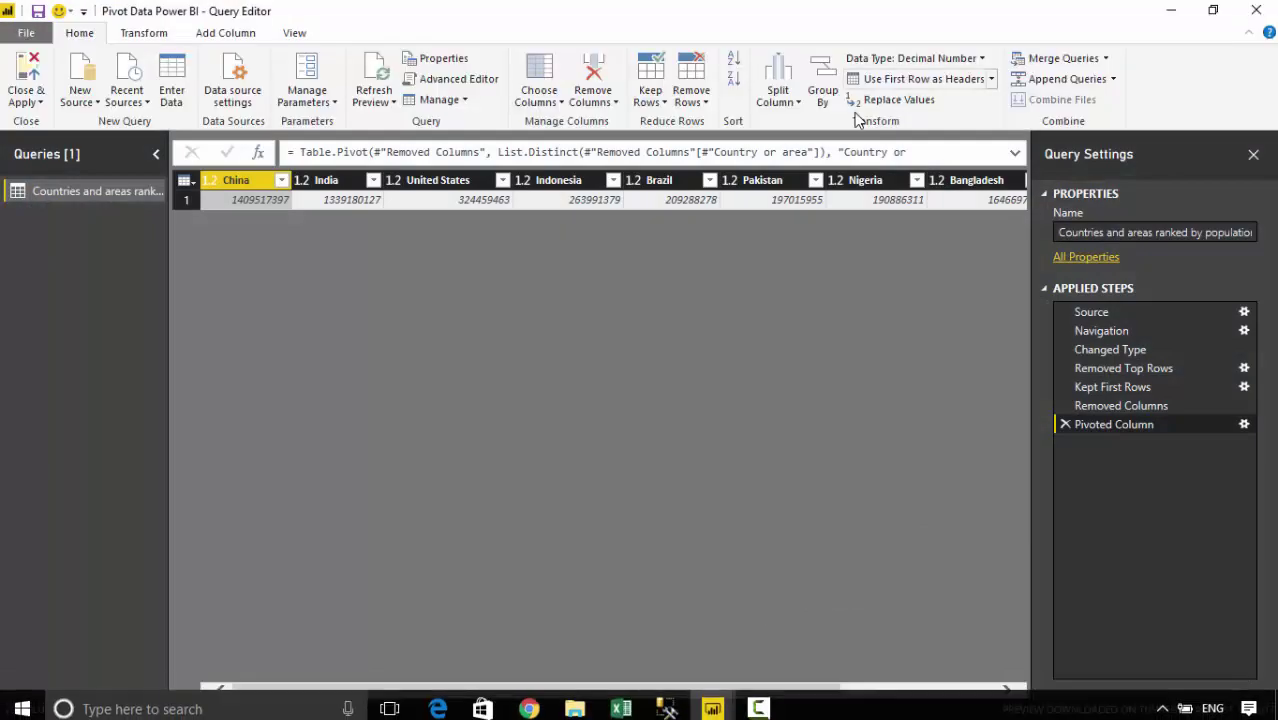
left_click(1099, 313)
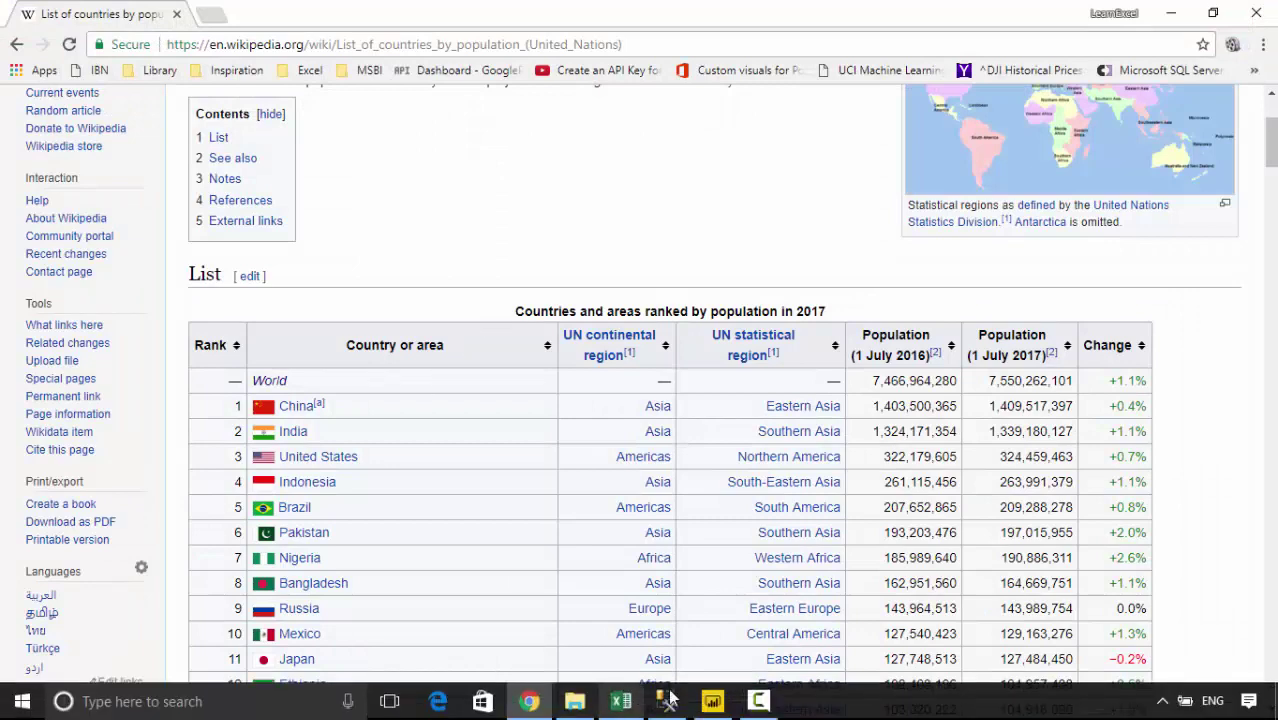
Add the Wikipedia population page's URL, copied from Chrome, as a Web data source
left_click(712, 701)
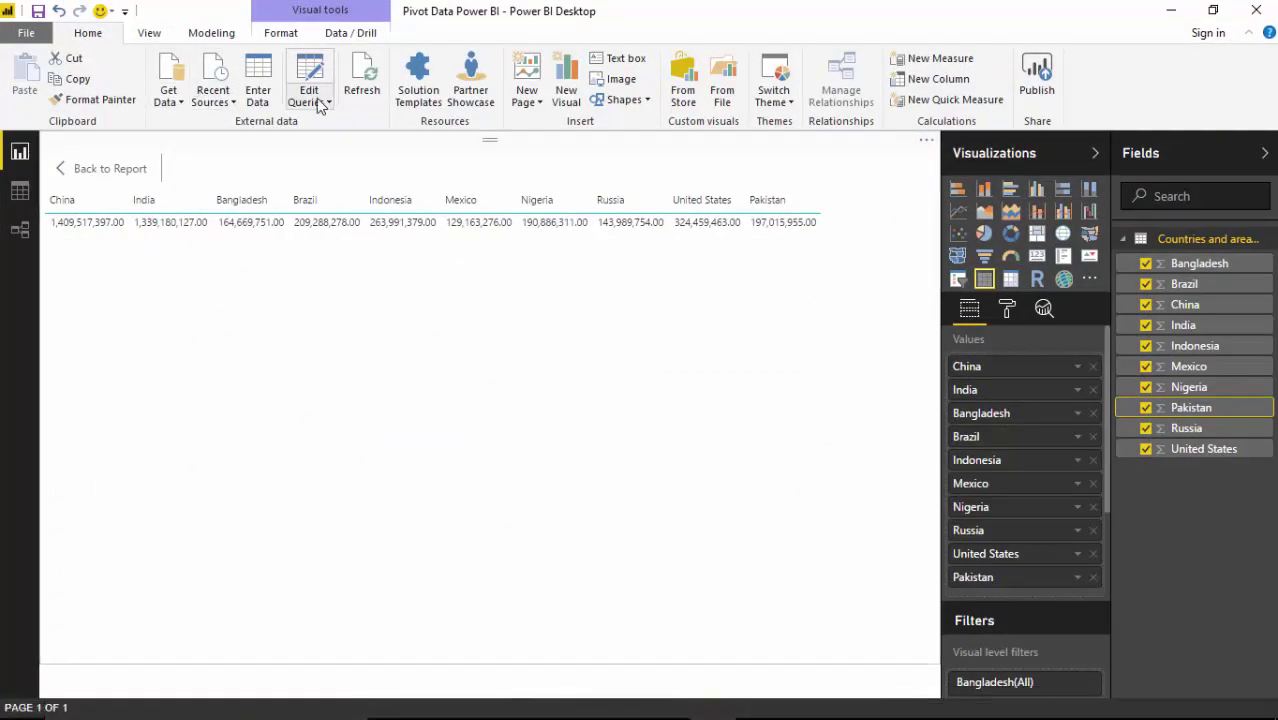
left_click(173, 103)
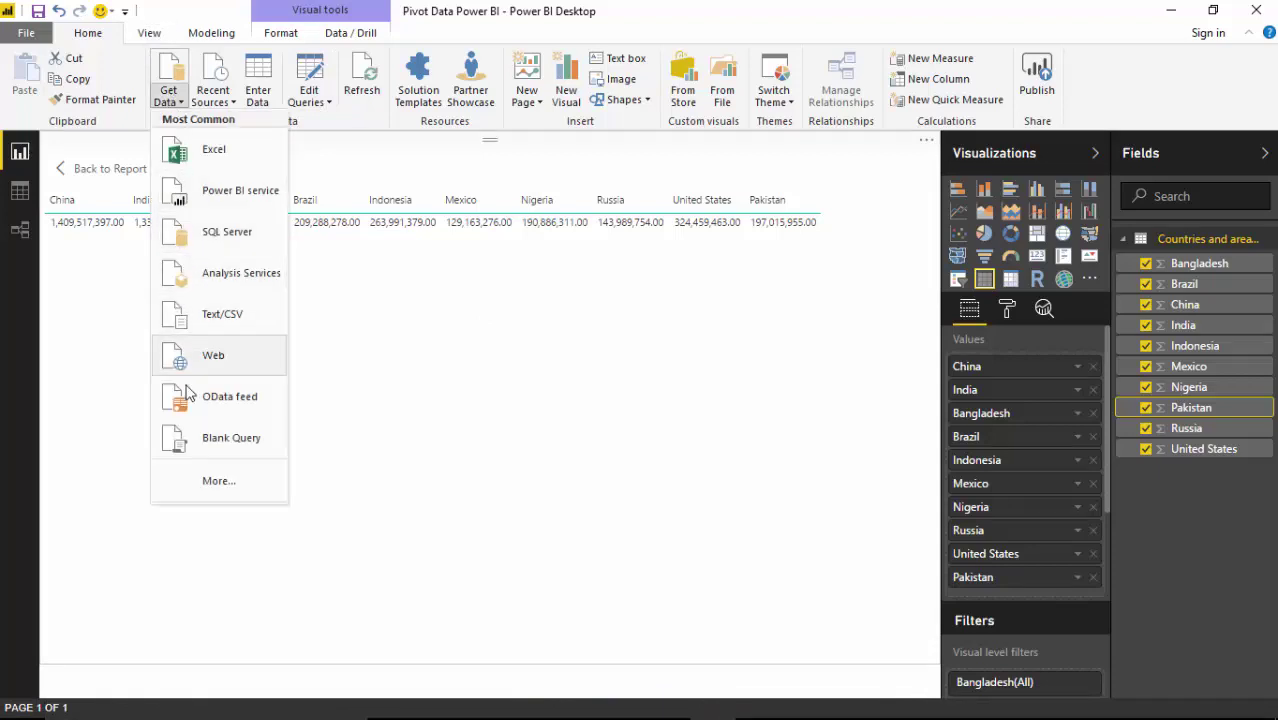
left_click(196, 355)
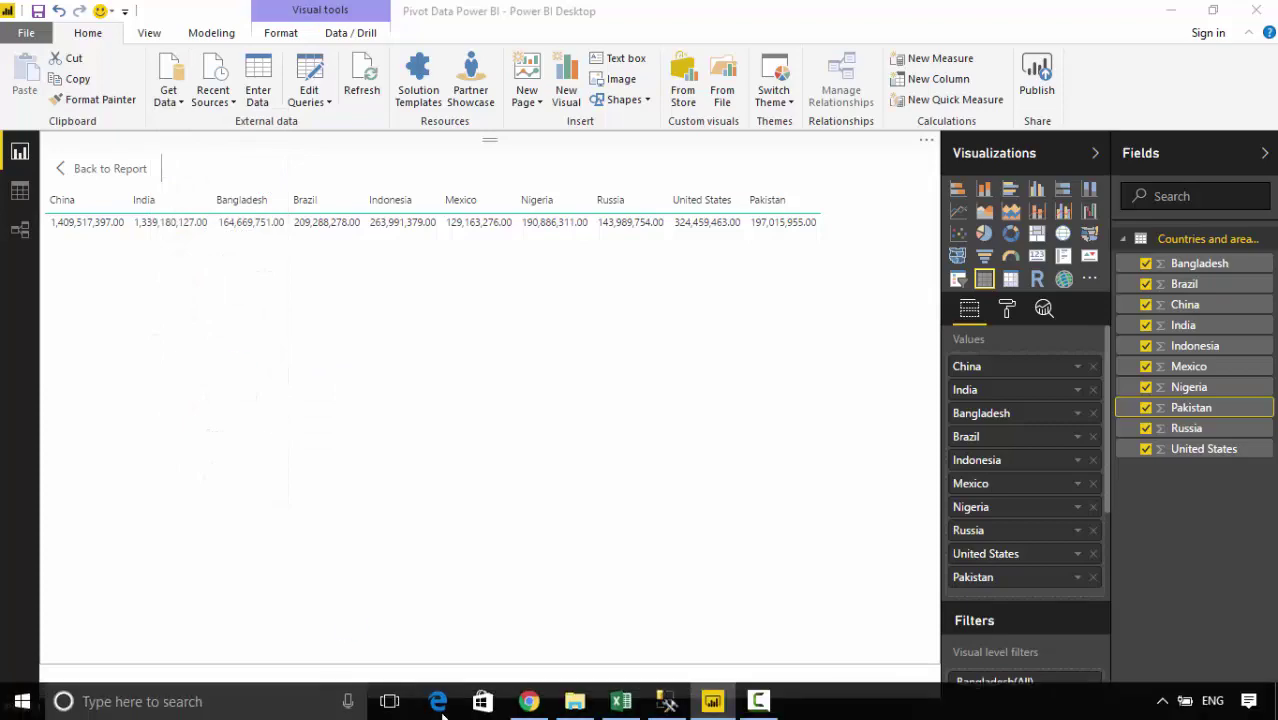
left_click(528, 701)
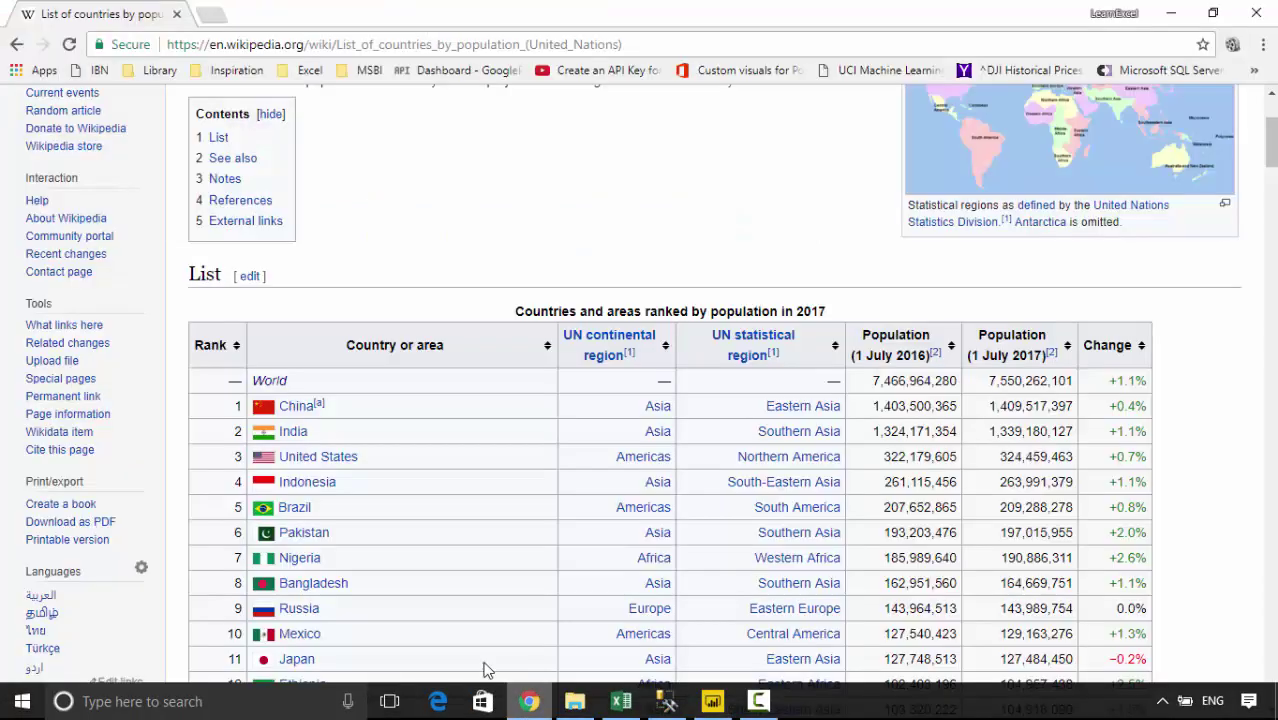
left_click(662, 40)
key("ctrl+c")
key("alt+Tab")
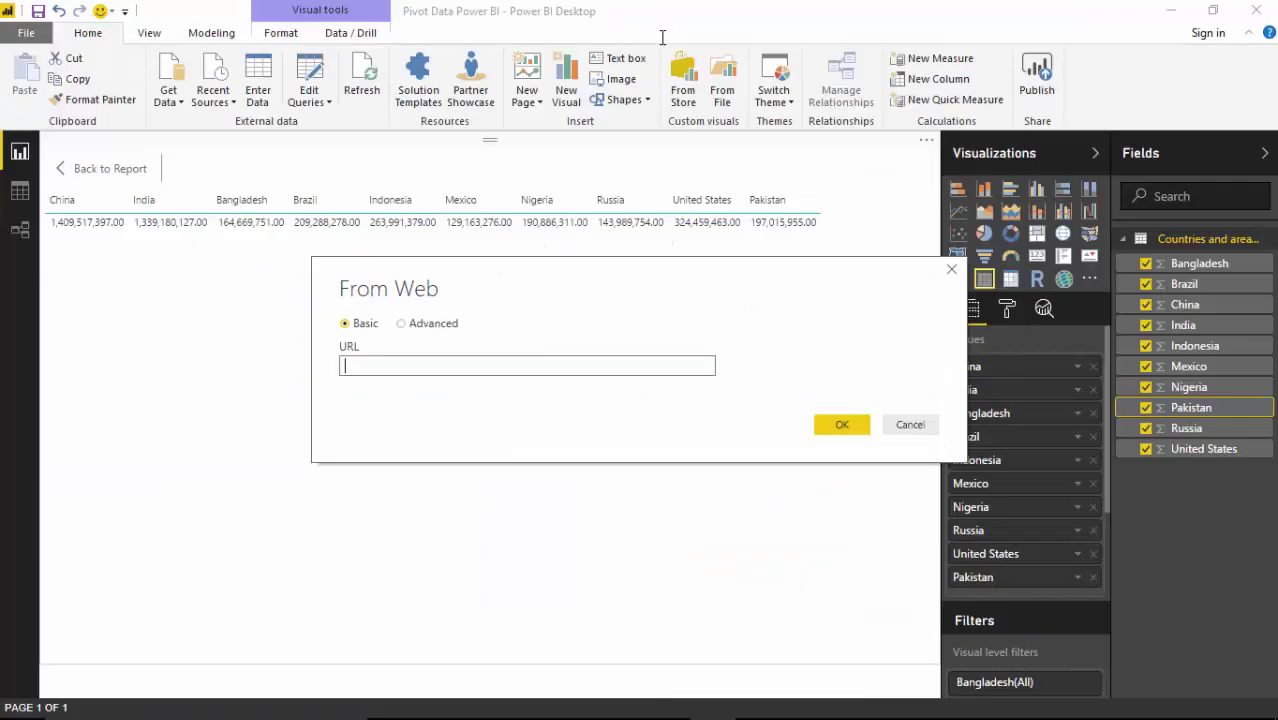
key("ctrl+v")
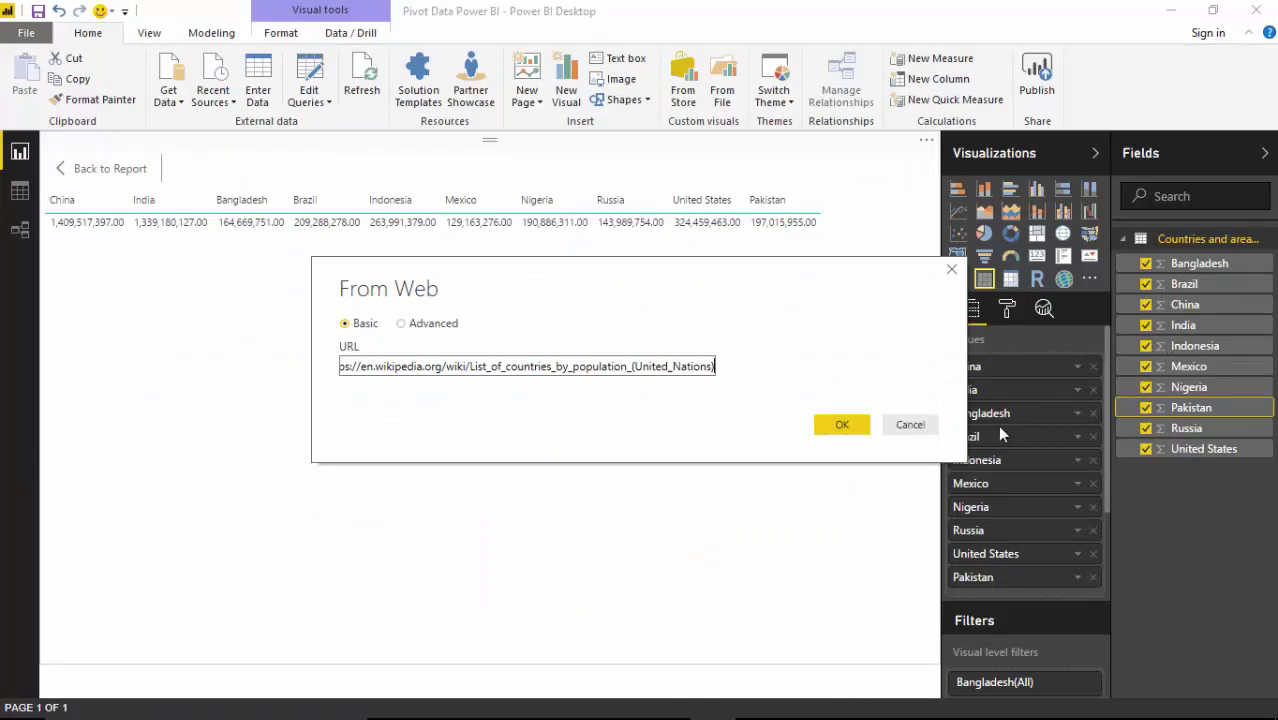
left_click(843, 427)
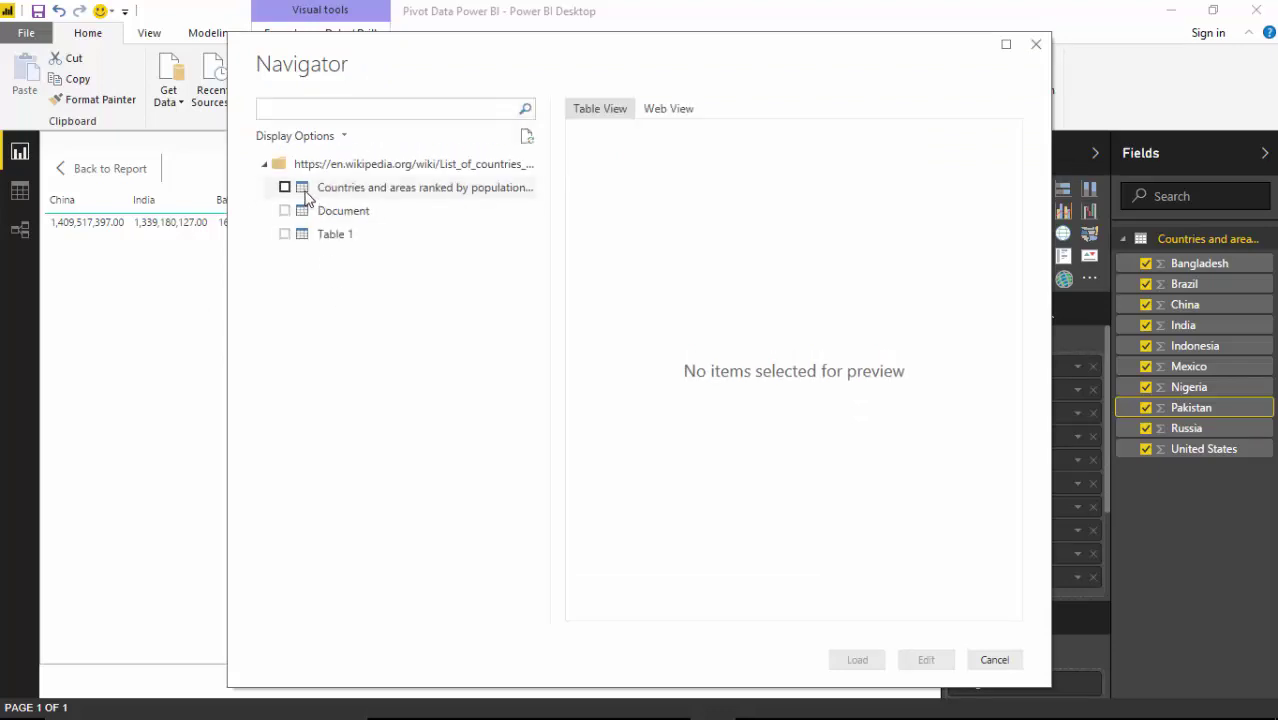
Select the 'Countries and areas ranked by population' table in Navigator and edit it
left_click(285, 188)
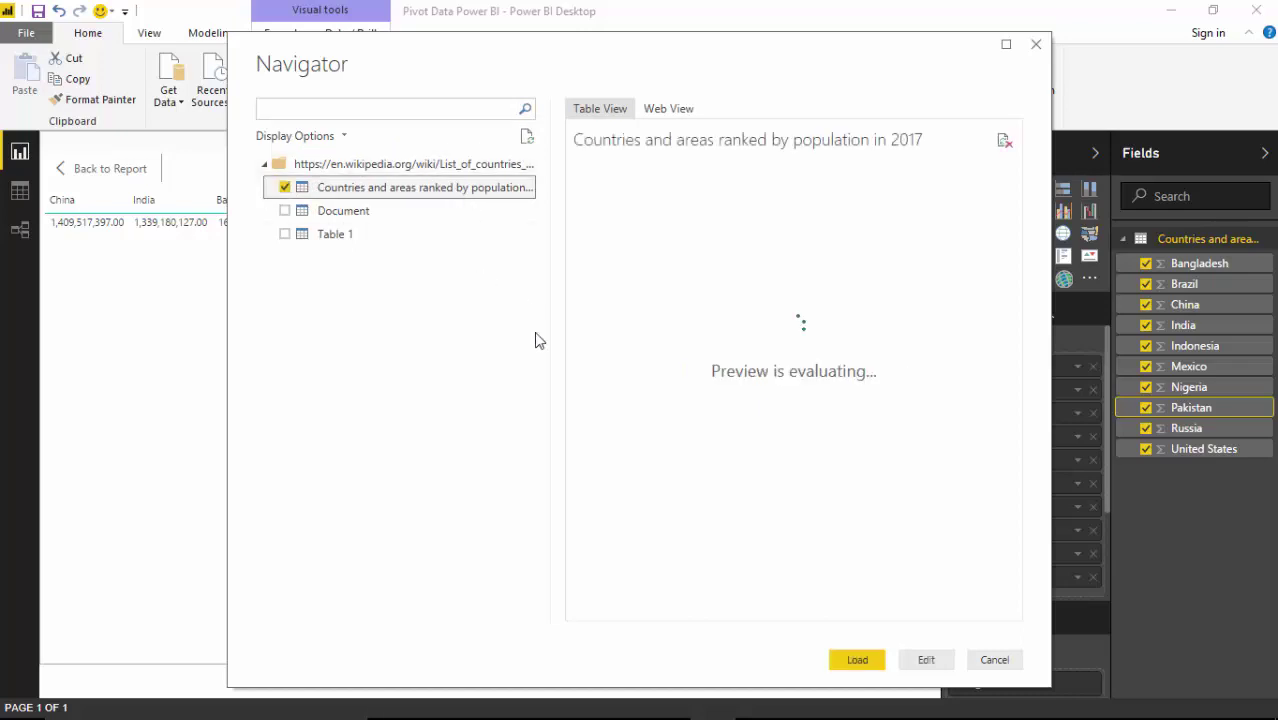
left_click(930, 663)
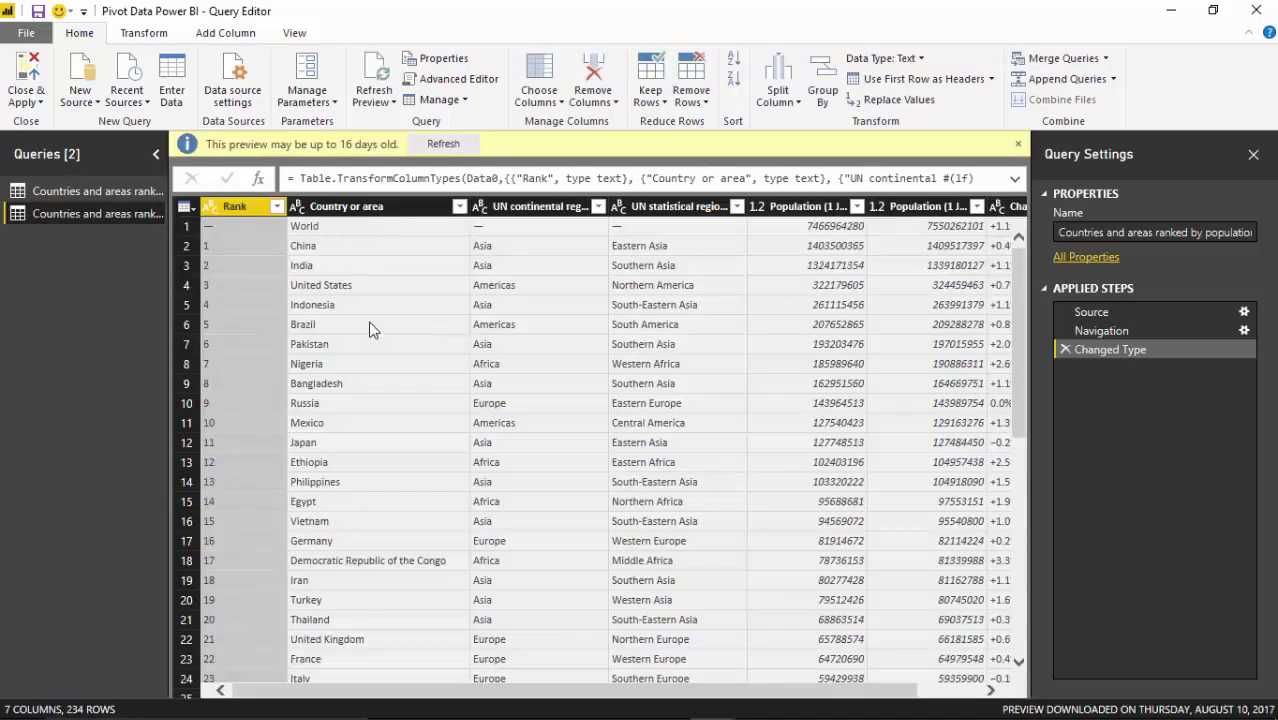
Remove the top 1 row (World), then keep only the top 10 rows
left_click(185, 207)
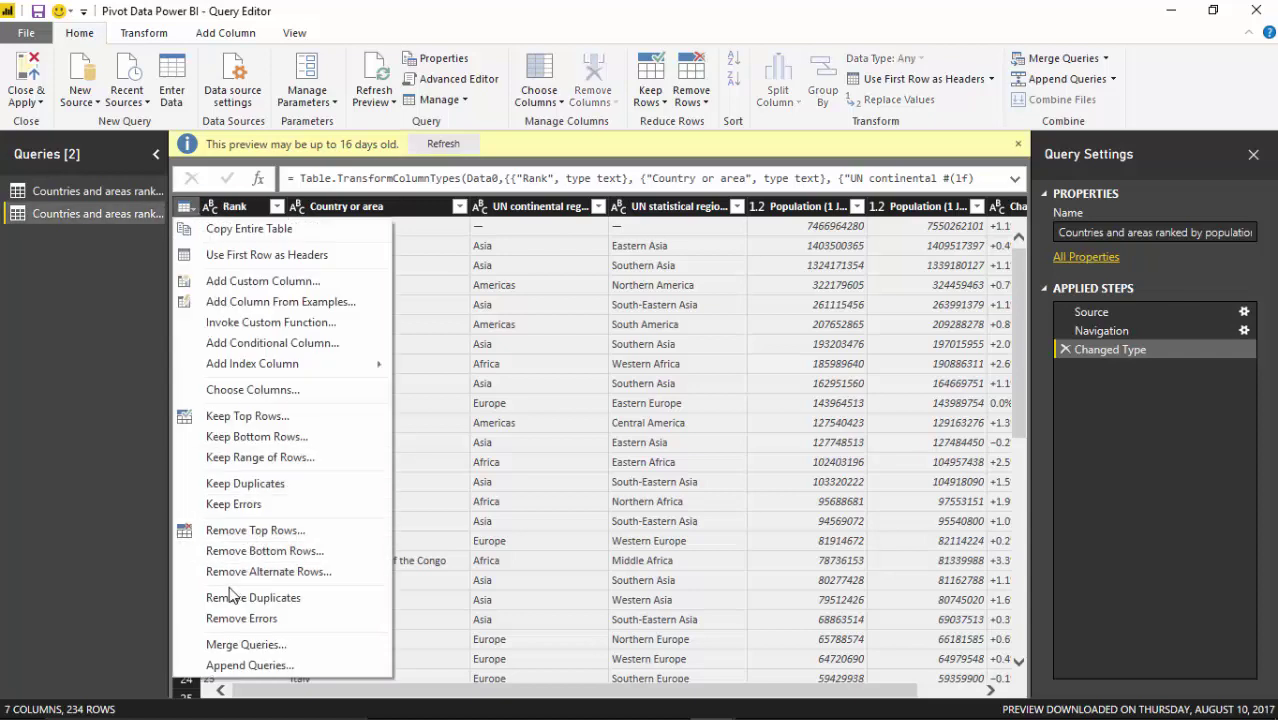
left_click(244, 532)
type("1")
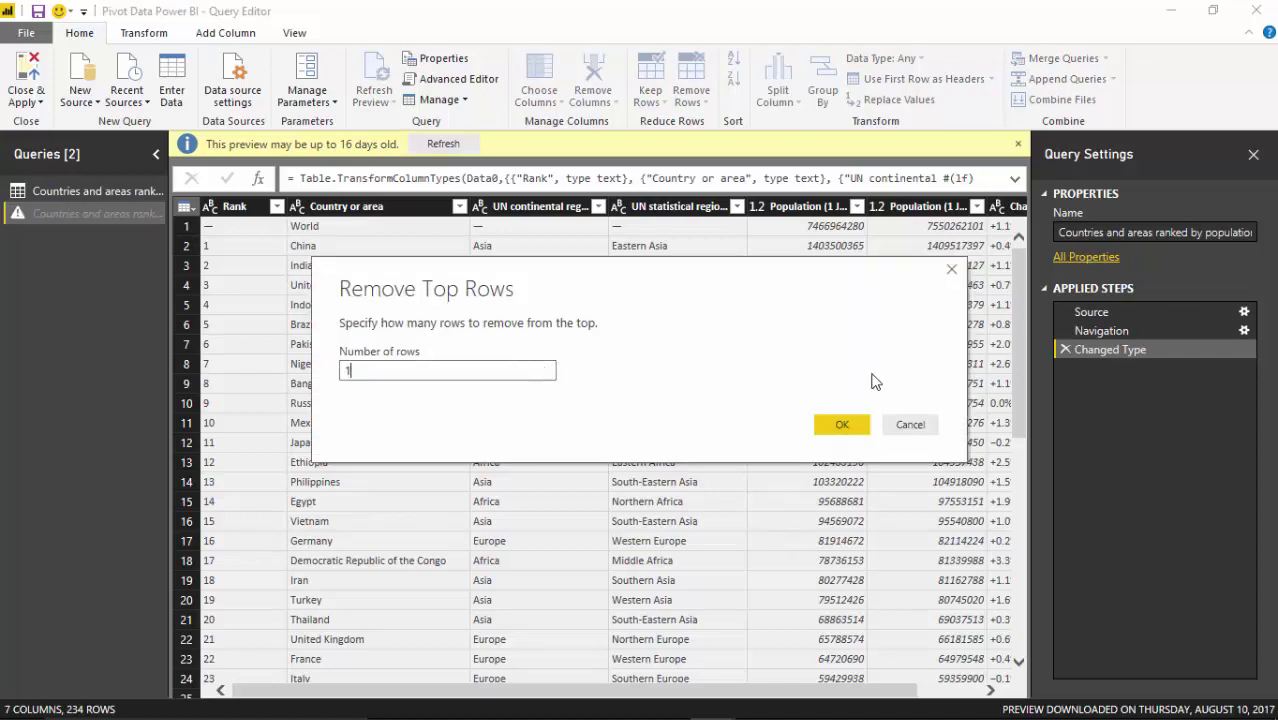
left_click(838, 427)
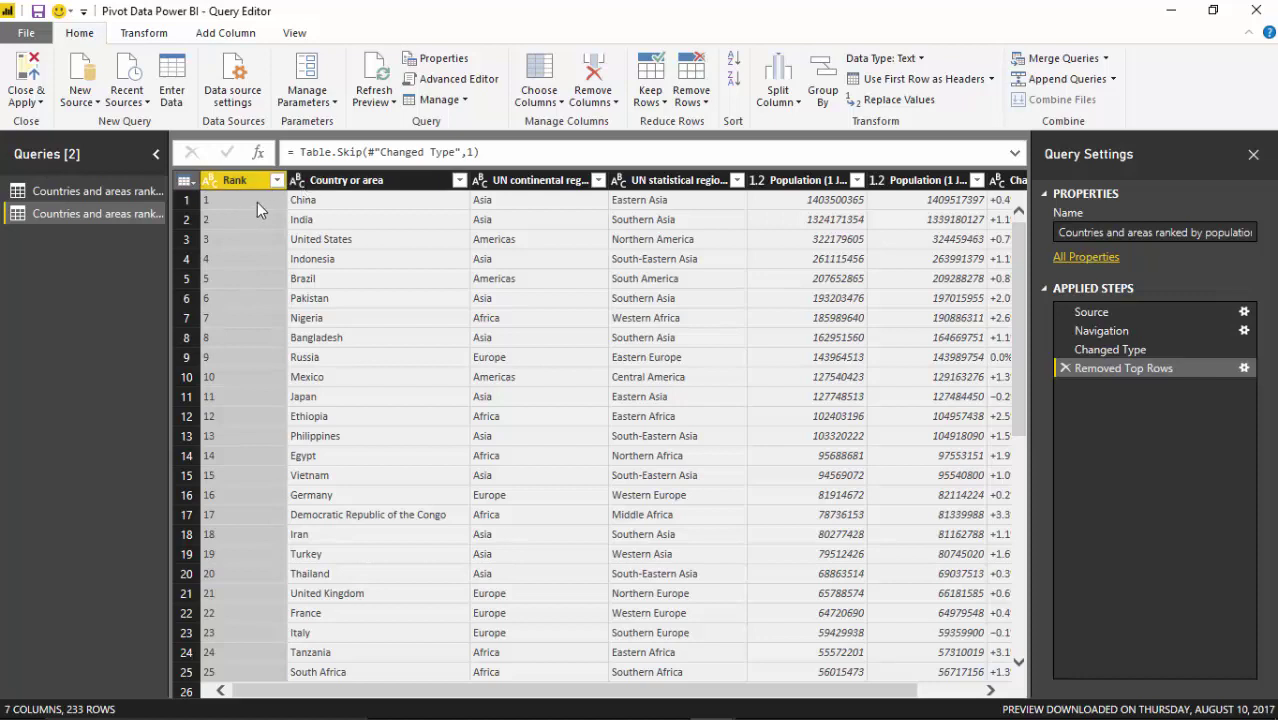
left_click(185, 181)
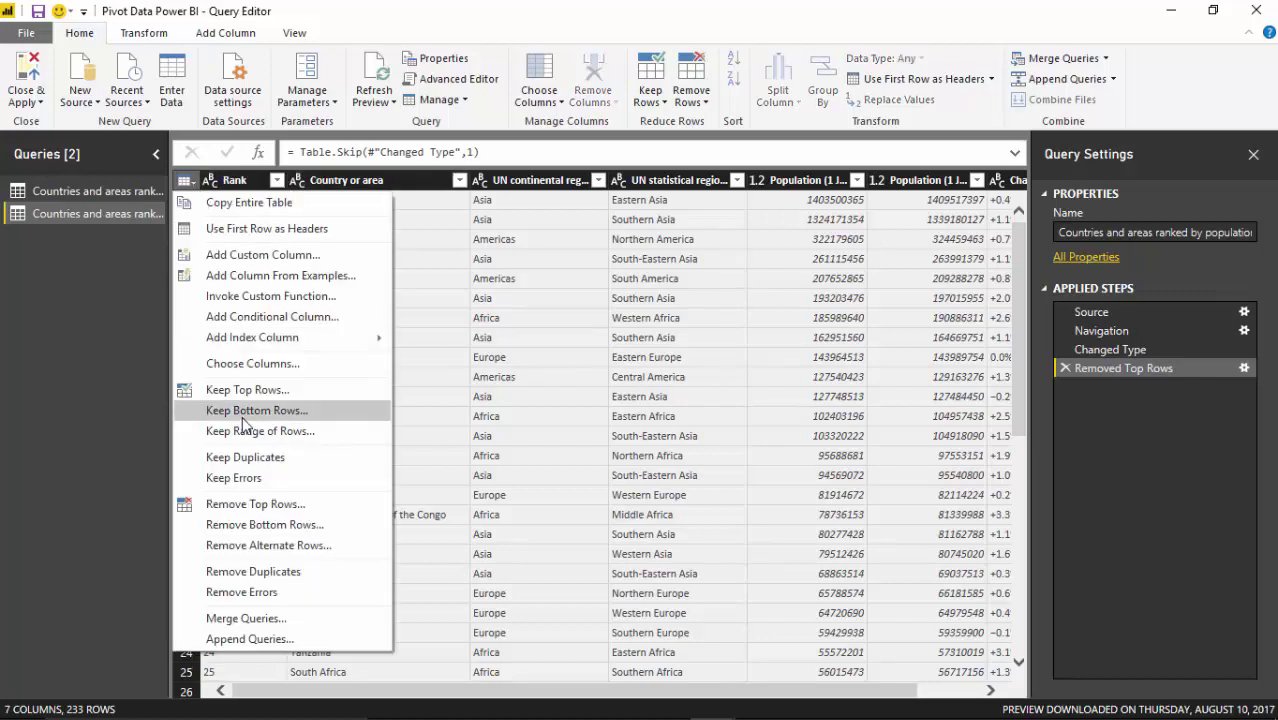
left_click(259, 391)
type("10")
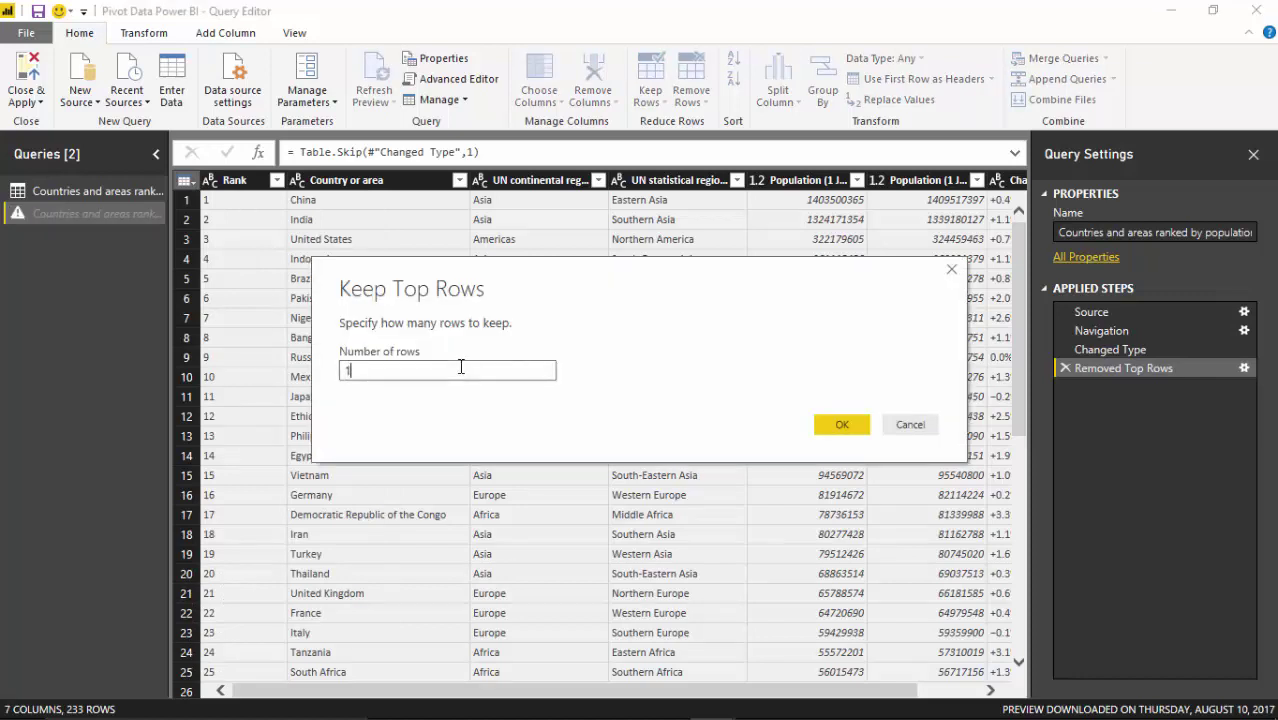
left_click(838, 424)
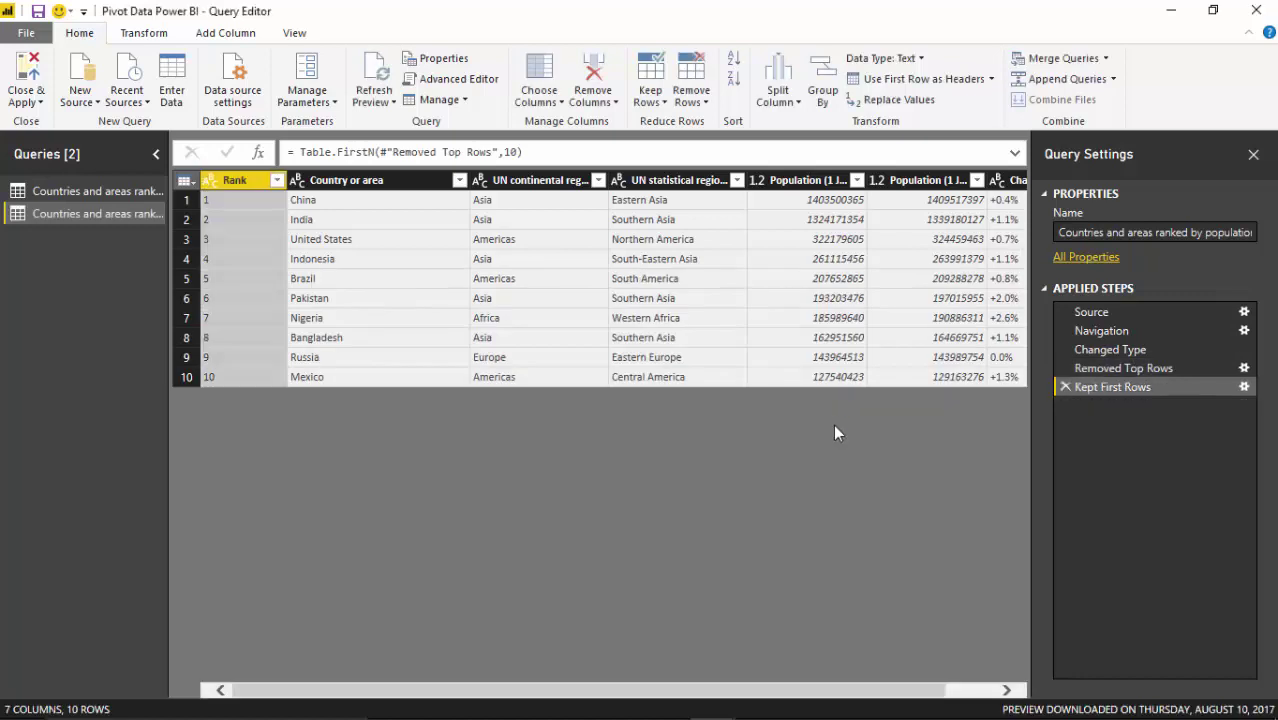
Remove the Rank, UN continental region, UN statistical region, older Population and Change columns
right_click(214, 182)
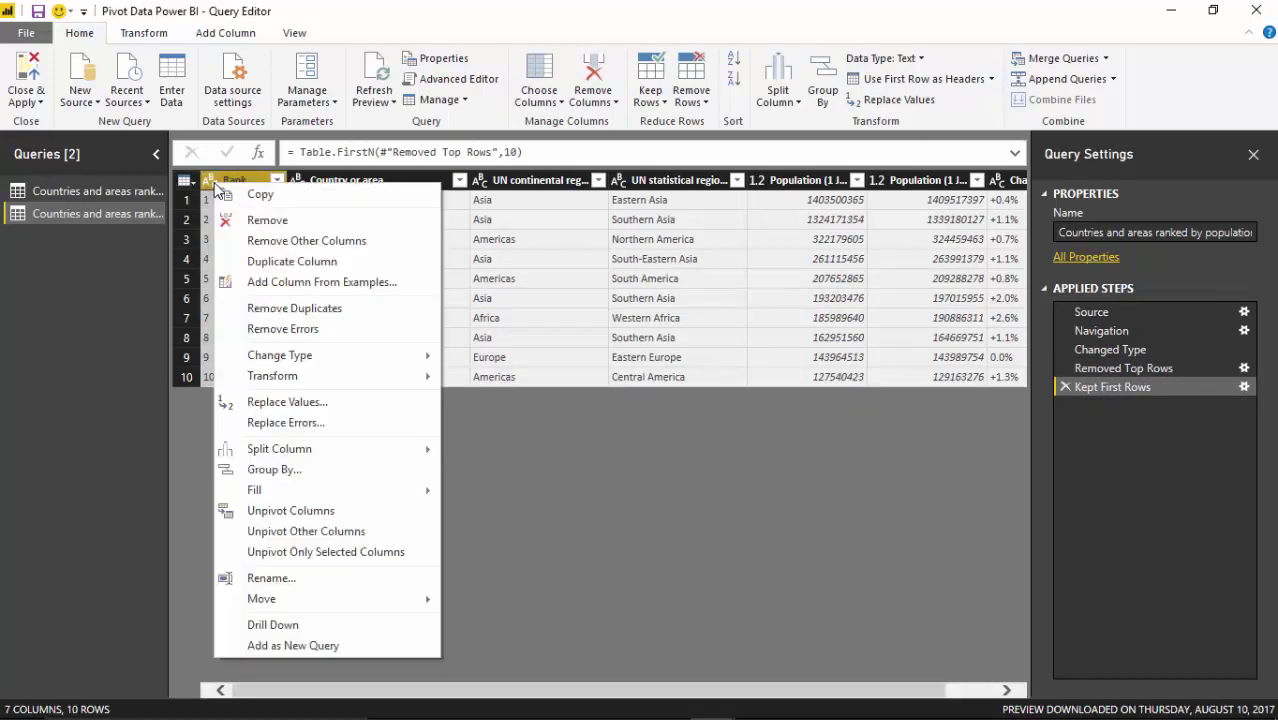
left_click(294, 223)
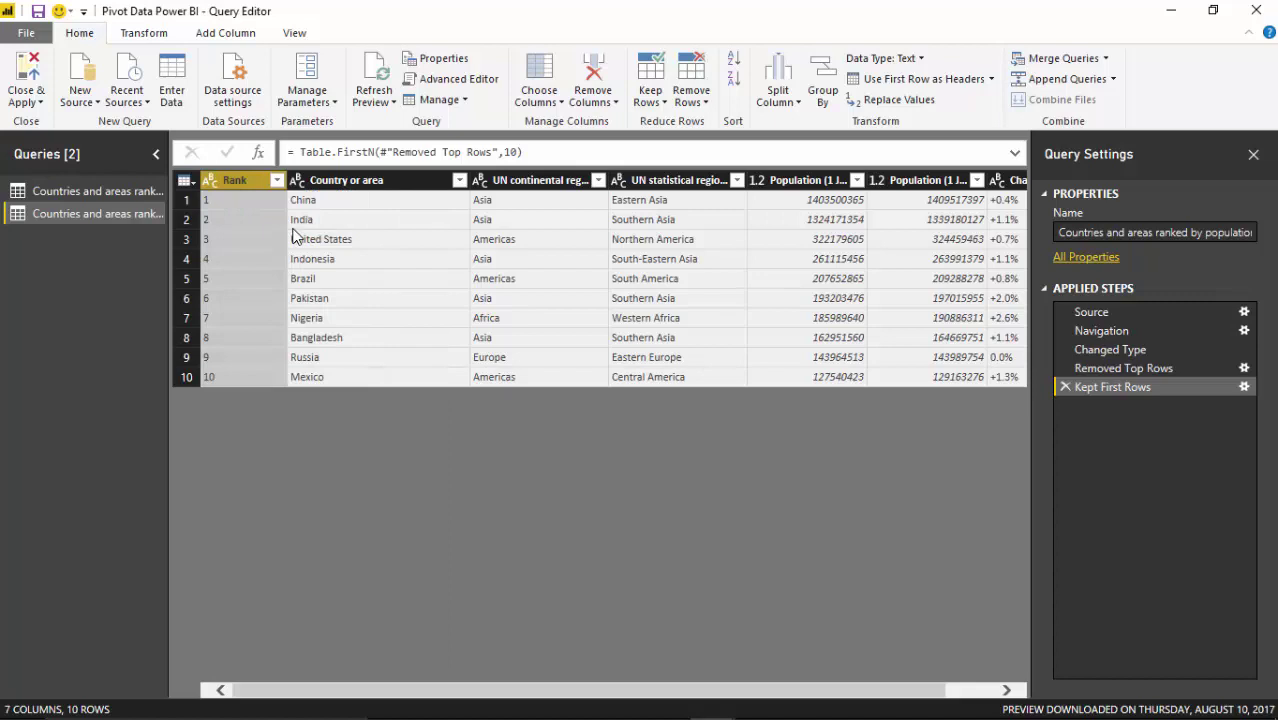
left_click(421, 183)
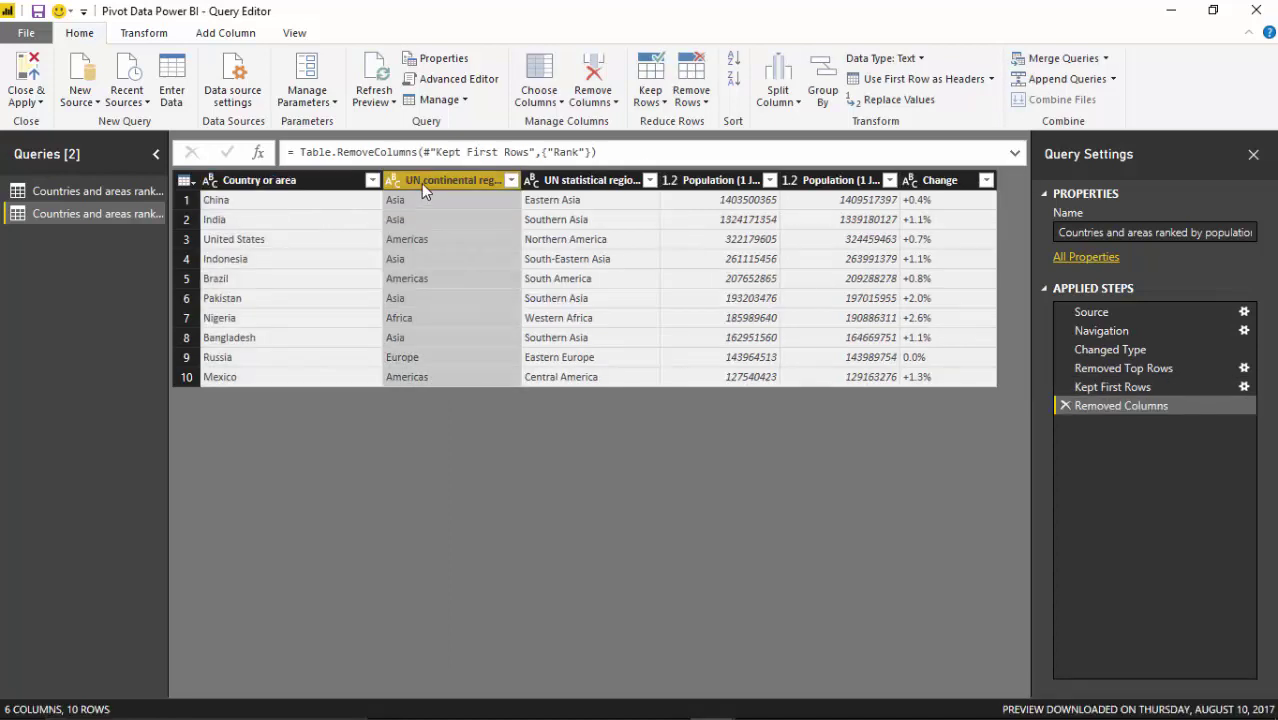
right_click(423, 186)
left_click(446, 220)
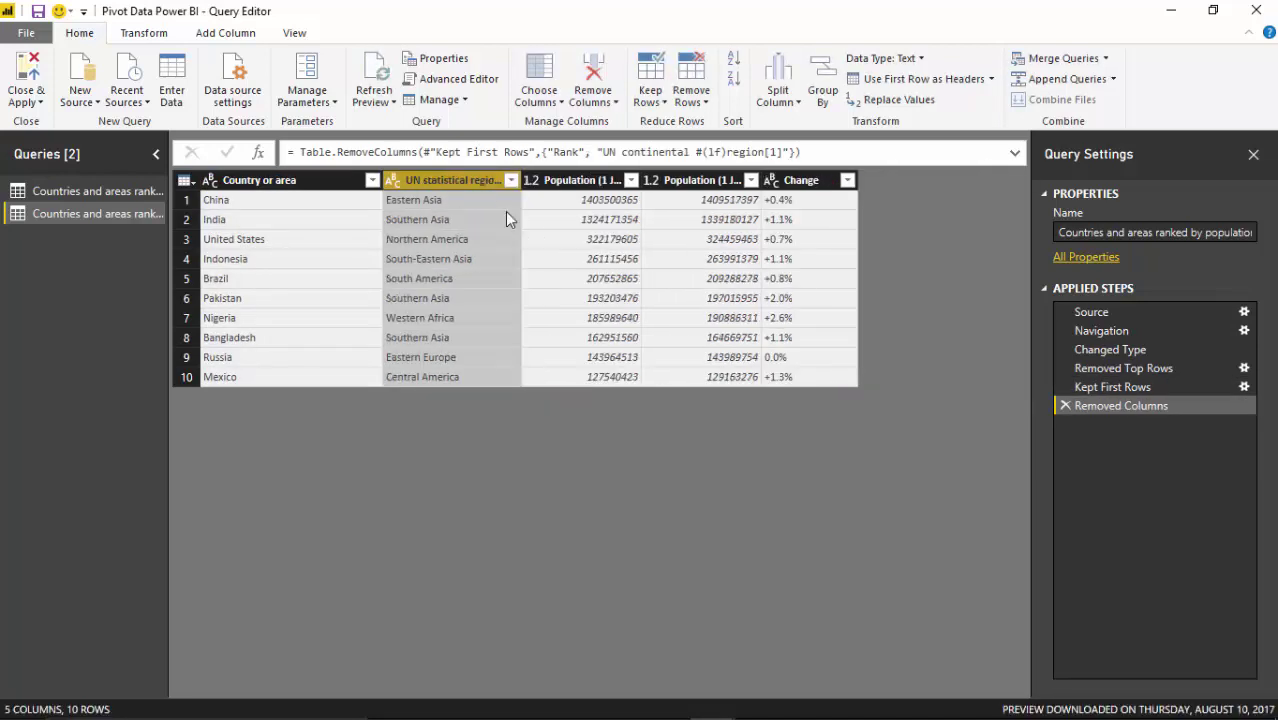
right_click(458, 177)
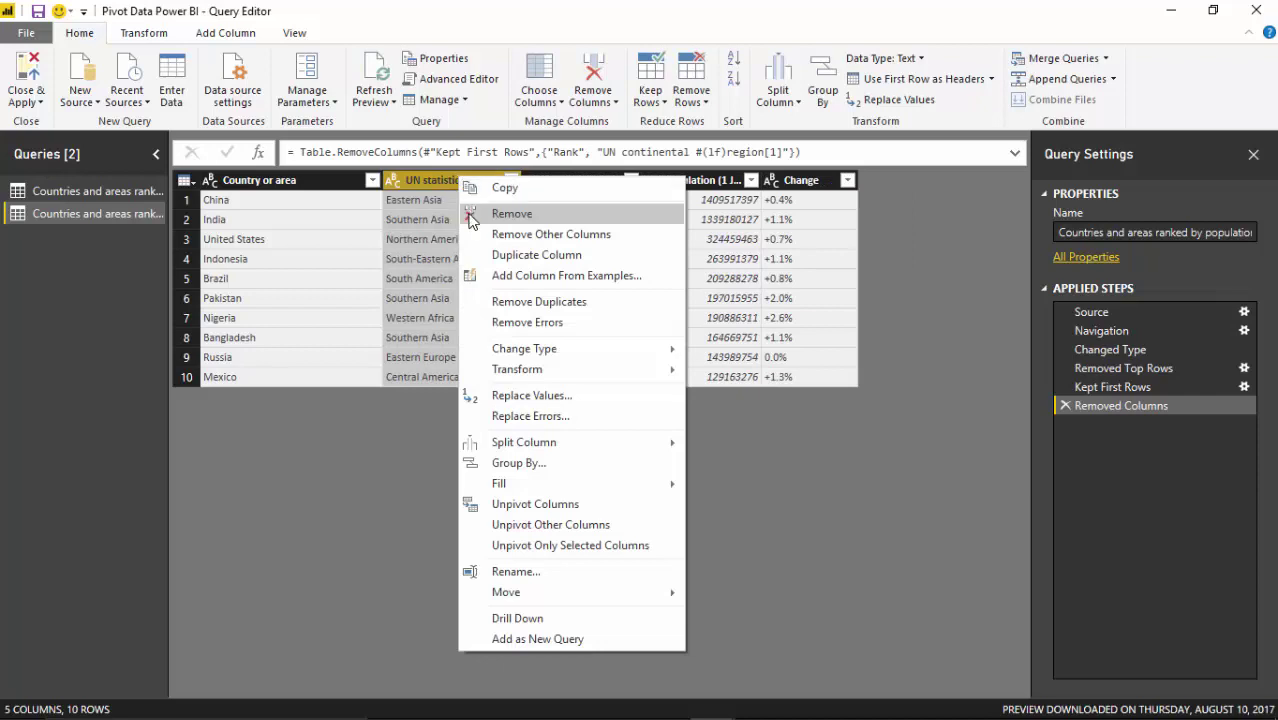
left_click(469, 212)
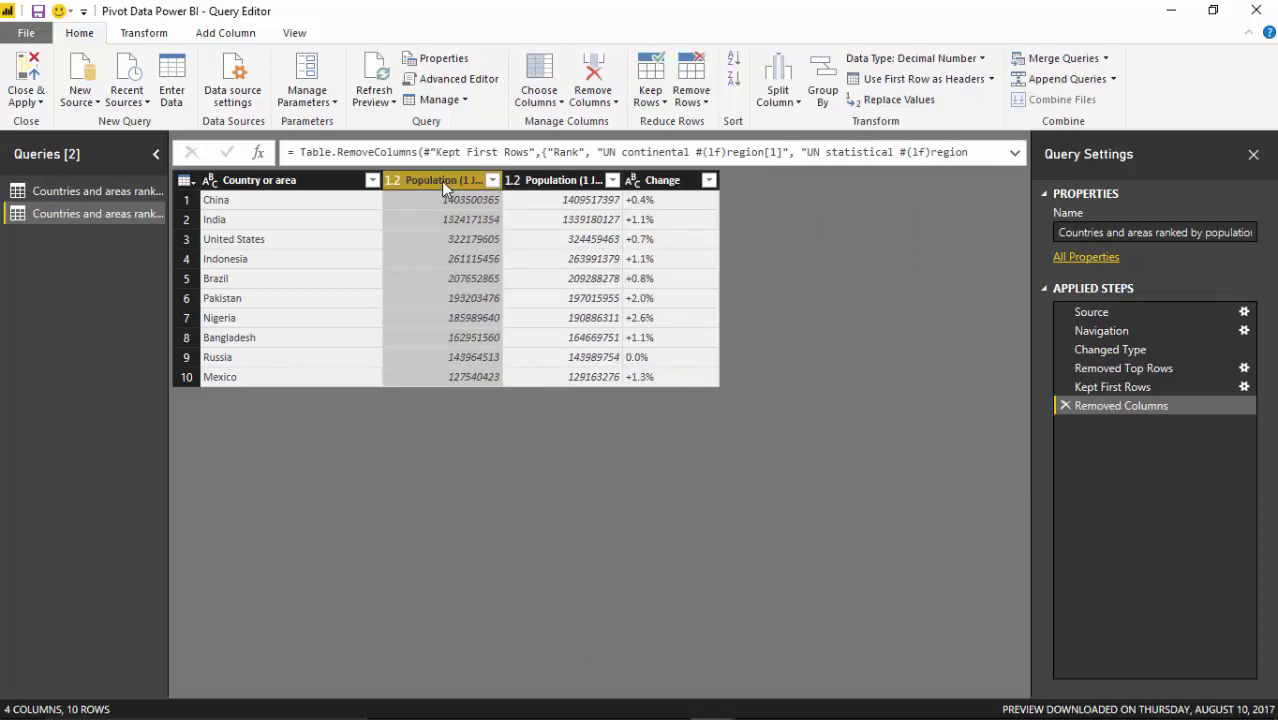
right_click(441, 181)
left_click(458, 219)
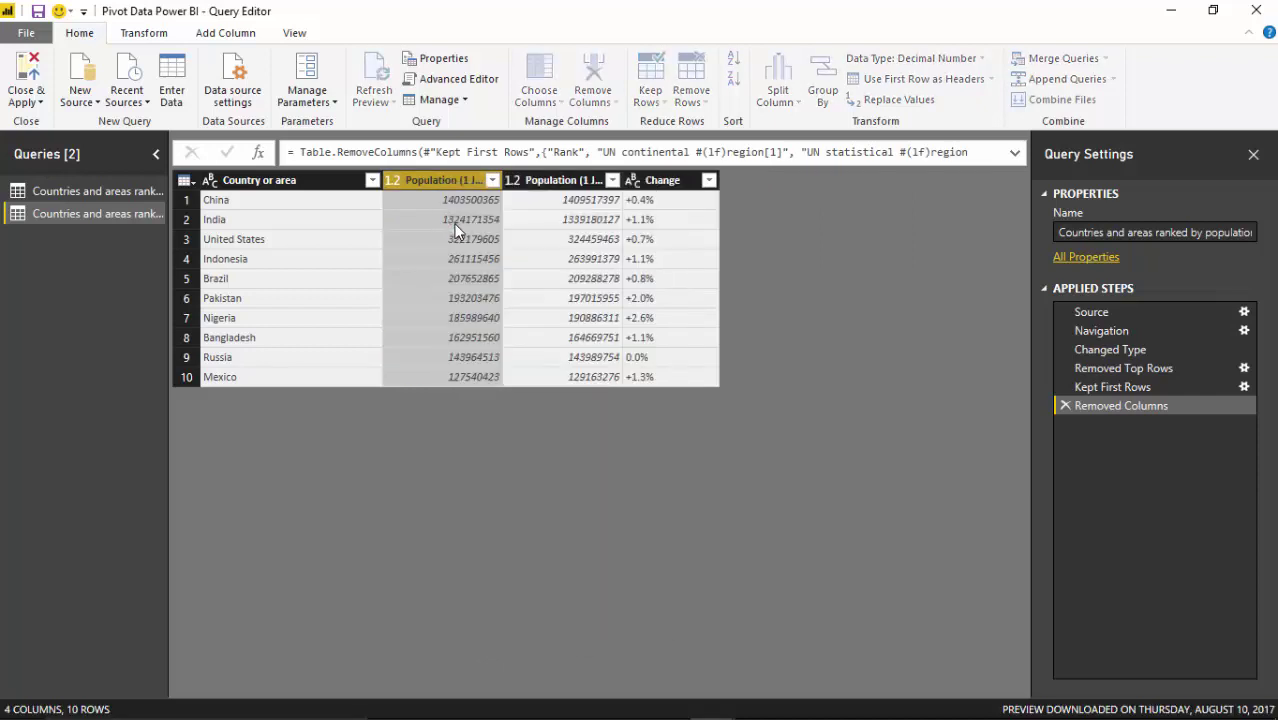
right_click(528, 178)
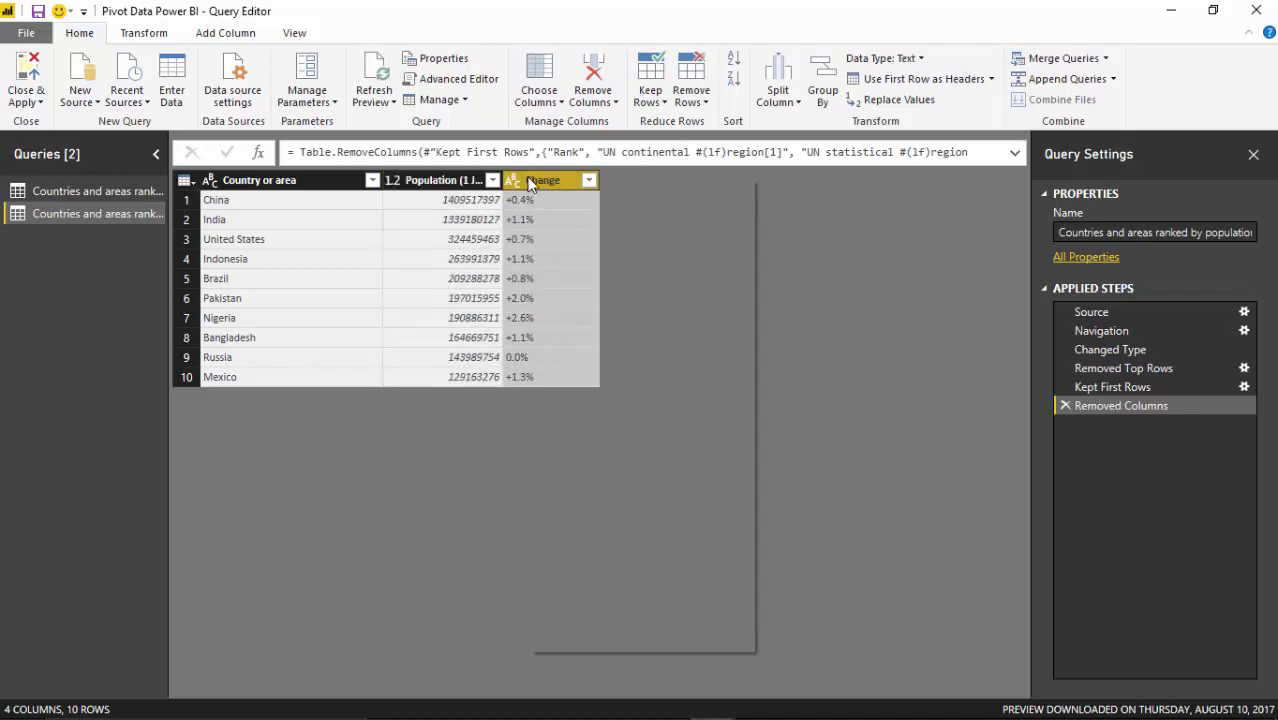
left_click(557, 218)
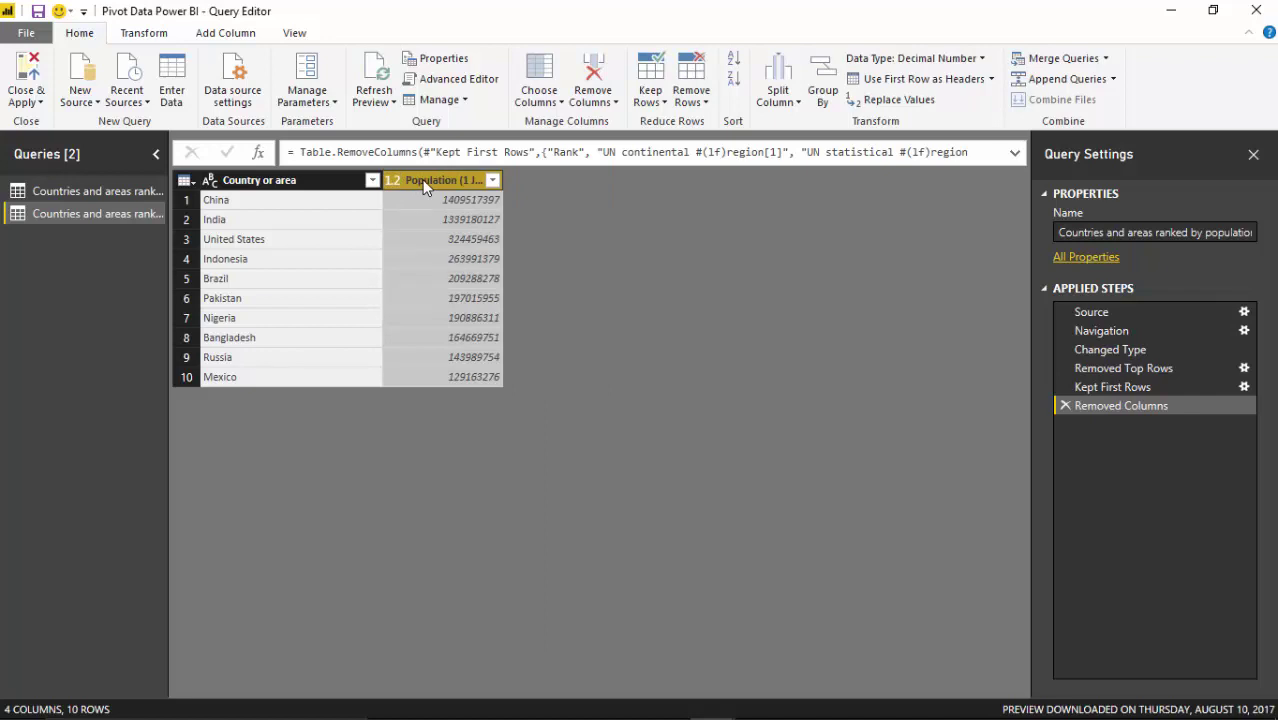
Pivot the Population column with Country or area as the Values Column
left_click(143, 35)
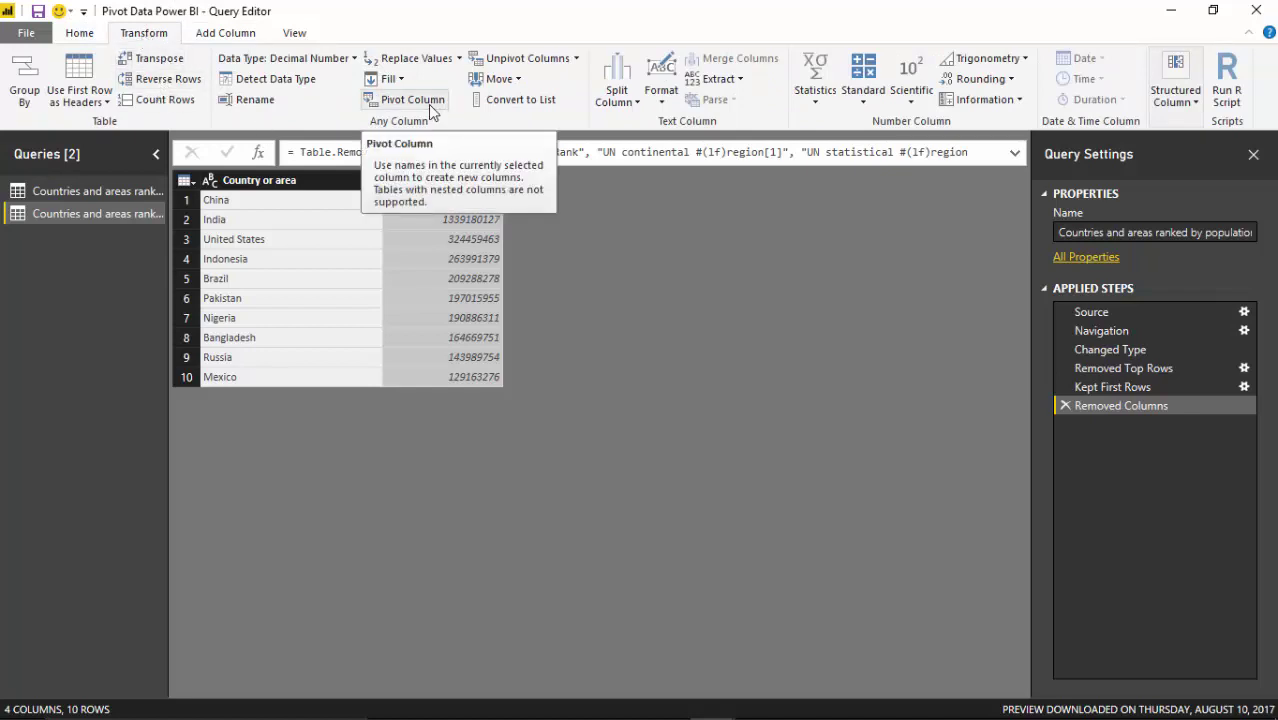
left_click(430, 107)
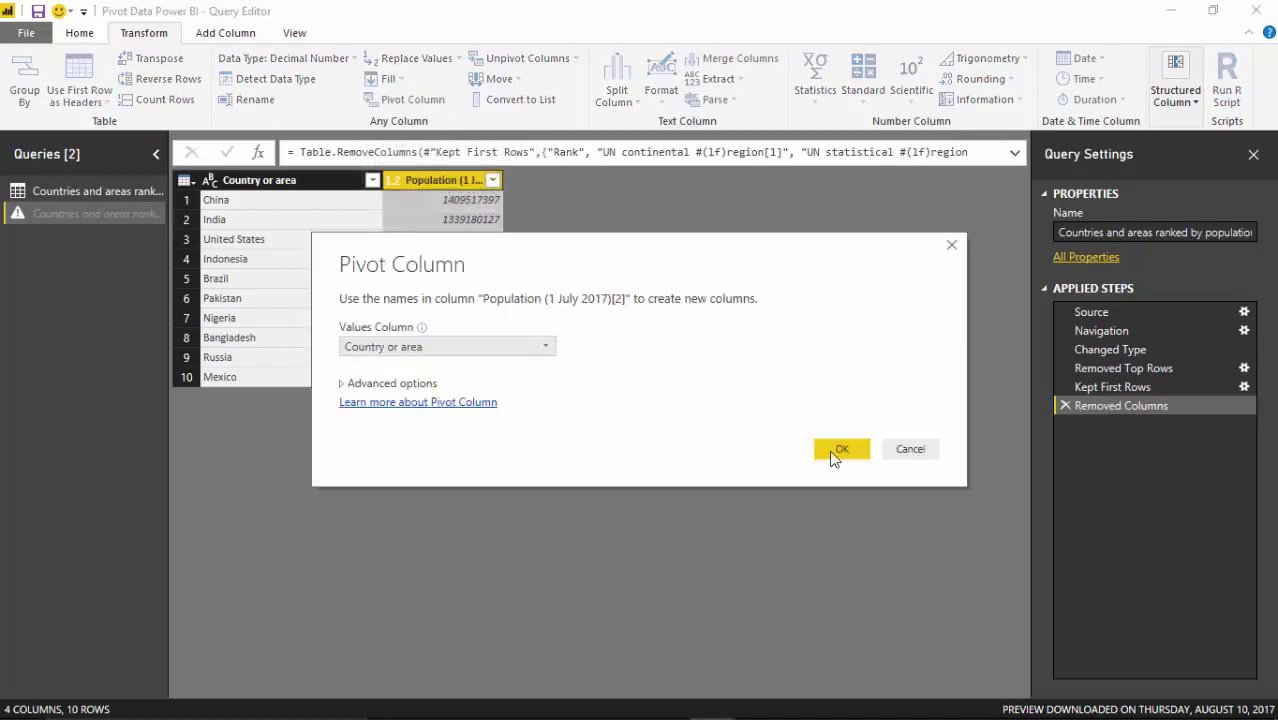
left_click(843, 449)
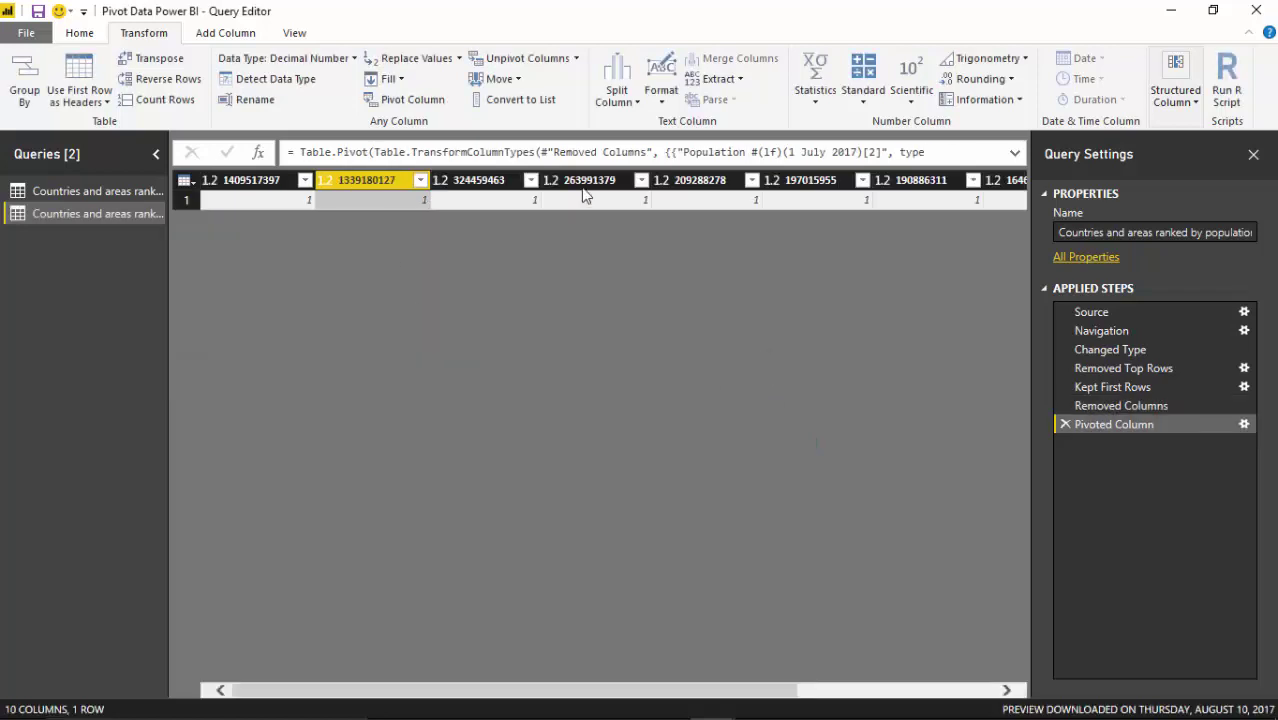
Delete the Pivoted Column step and re-pivot Country or area with Population (1 July 2017) values
left_click(1065, 424)
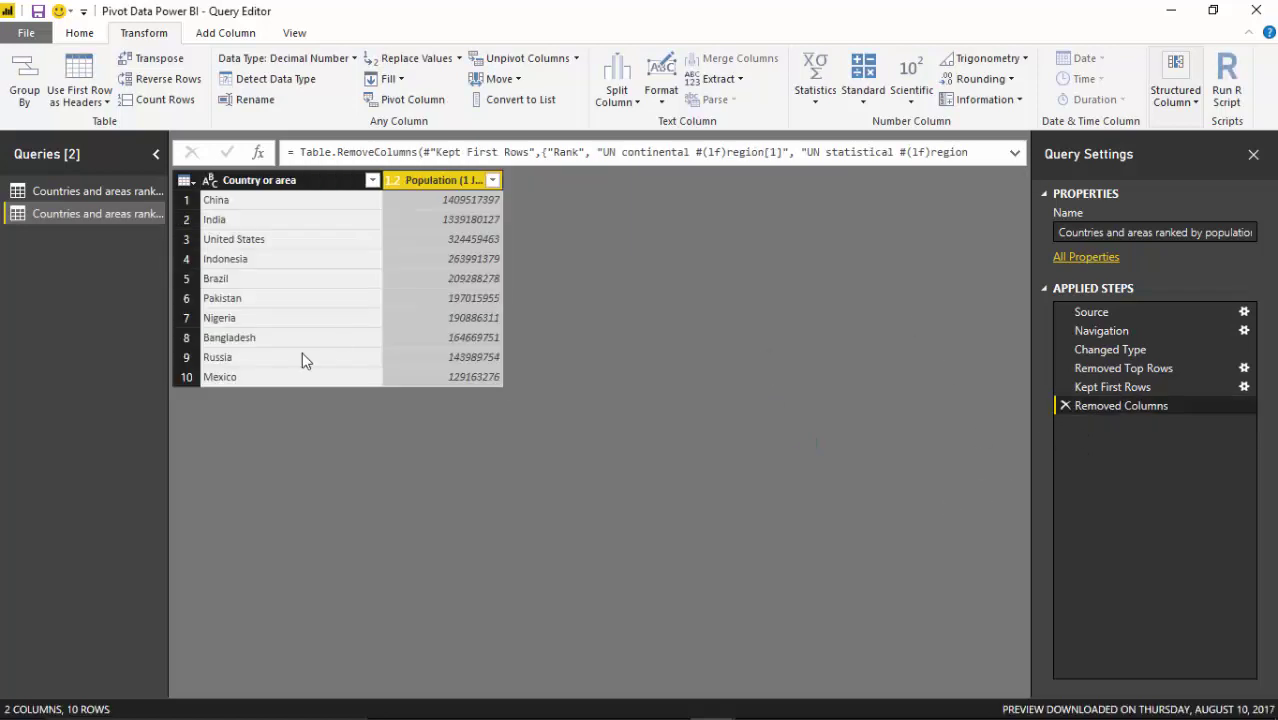
left_click(263, 188)
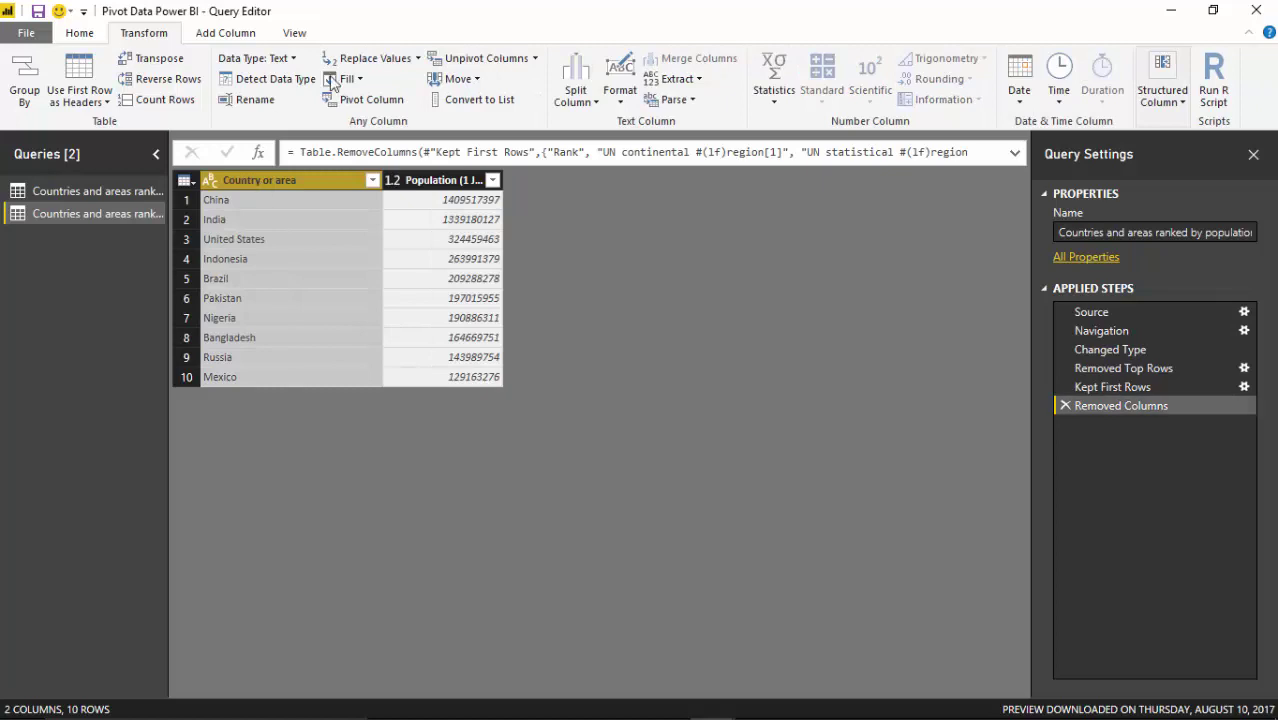
left_click(366, 99)
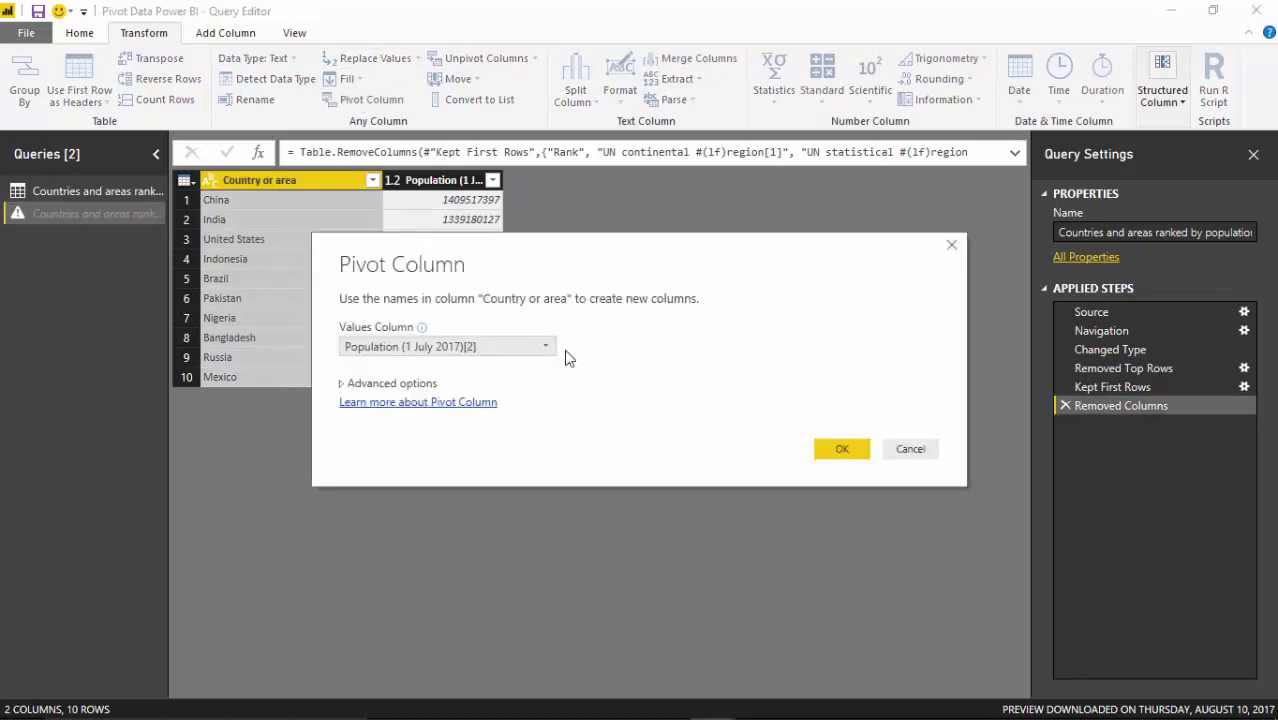
left_click(841, 448)
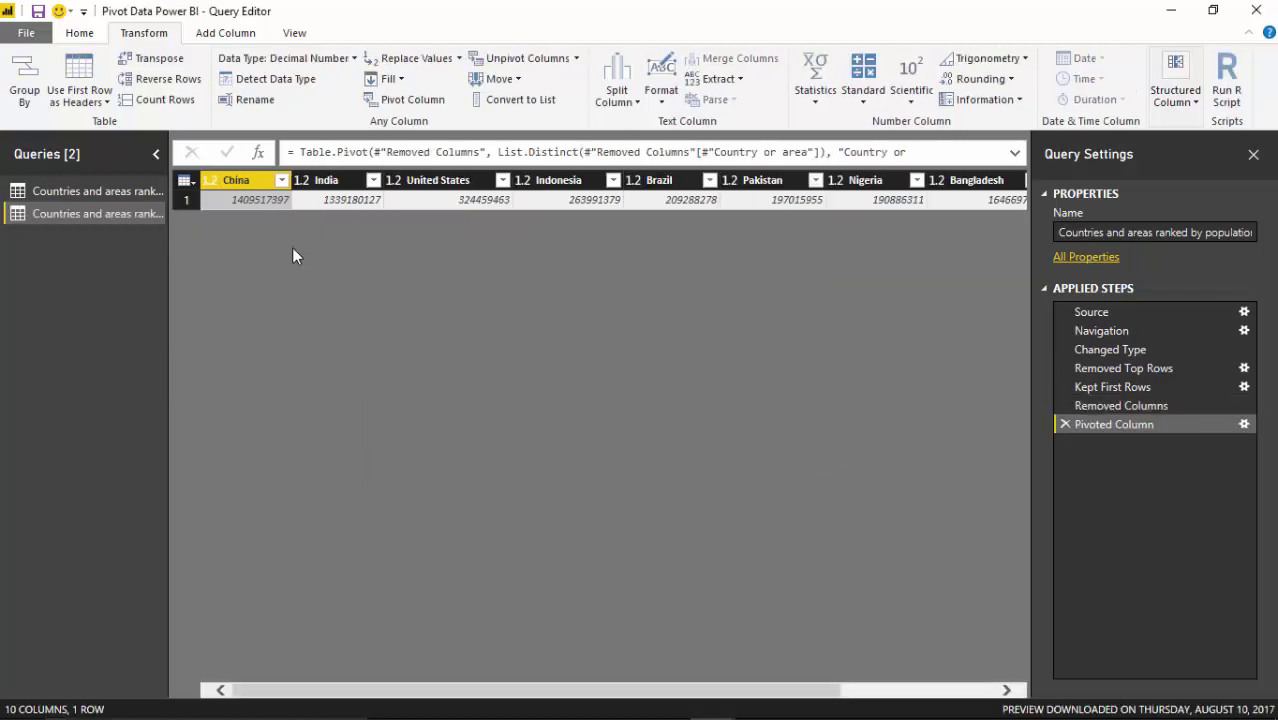
left_click_drag(354, 696, 716, 601)
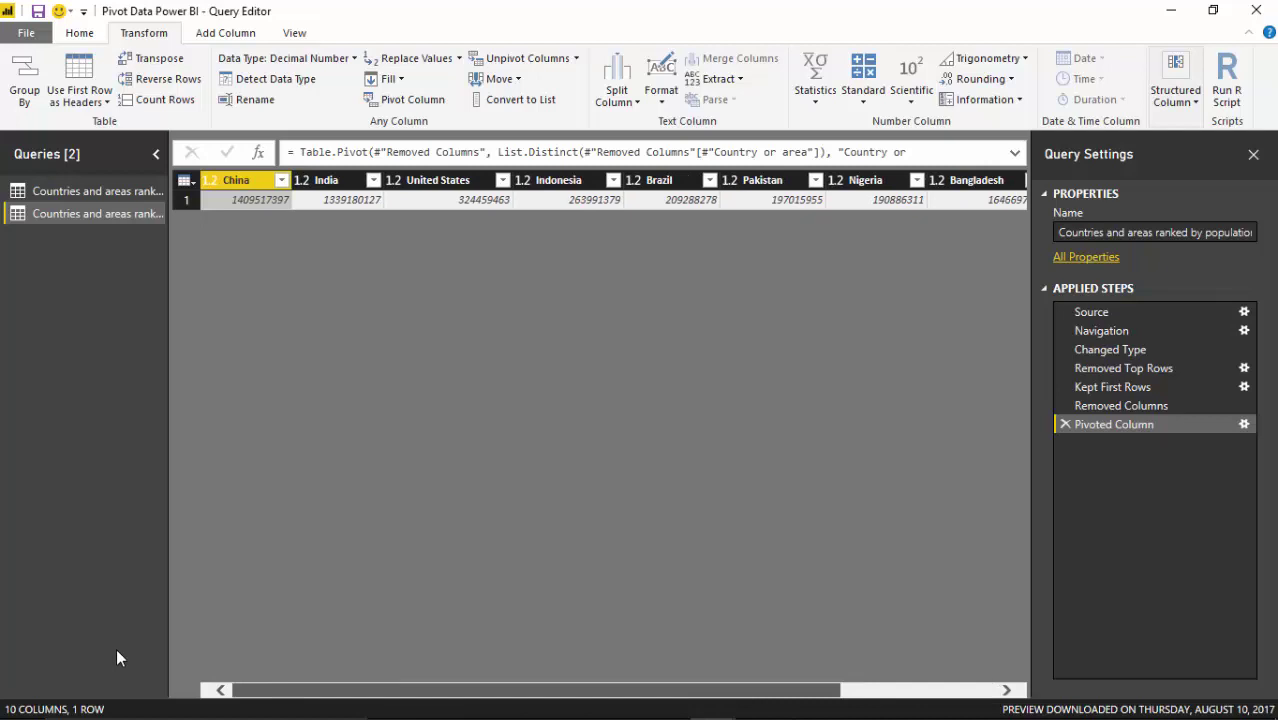
left_click_drag(613, 637, 187, 587)
left_click_drag(311, 667, 372, 626)
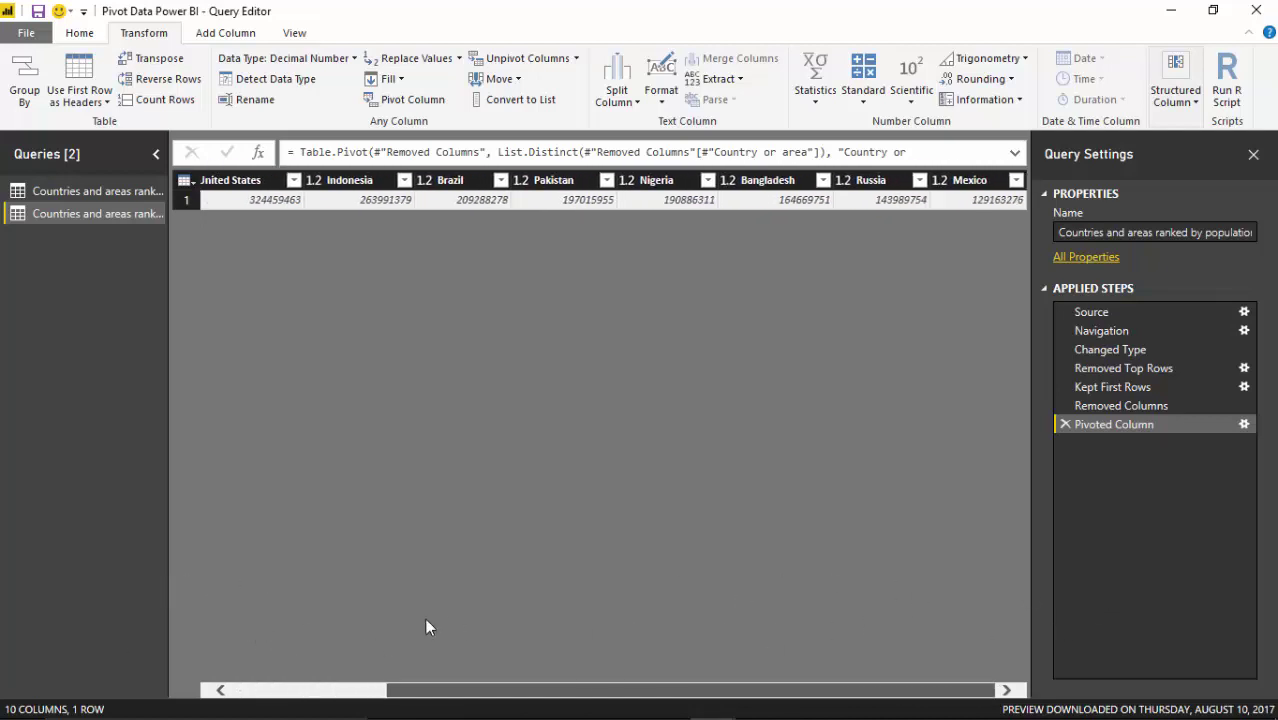
Close & Apply the query, then collapse the first table and expand the second in Fields
left_click(80, 34)
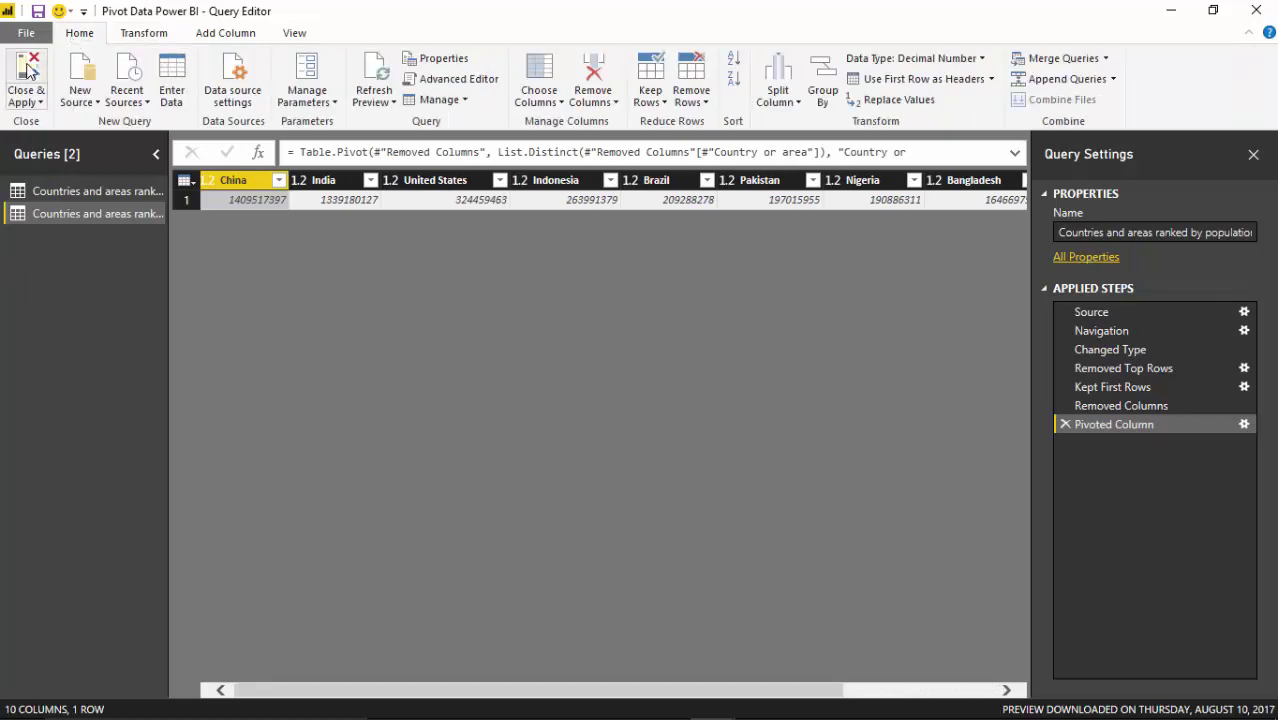
left_click(30, 70)
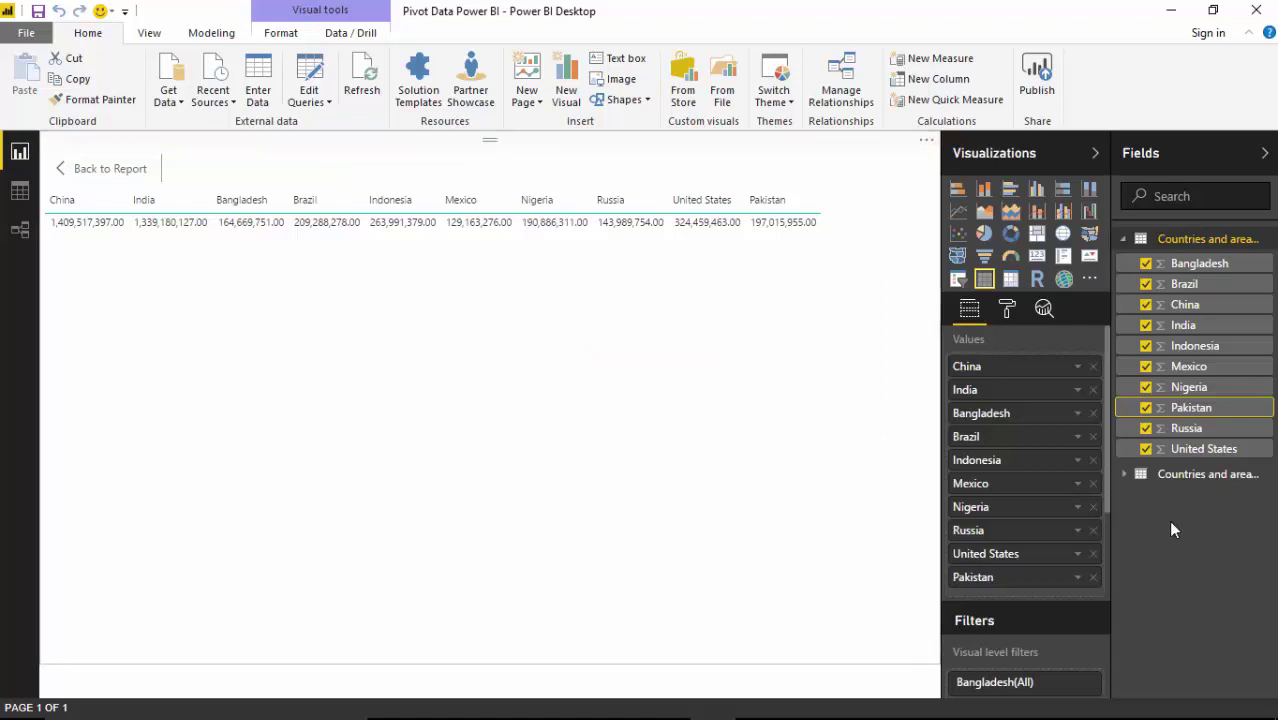
left_click(1125, 476)
left_click(1125, 241)
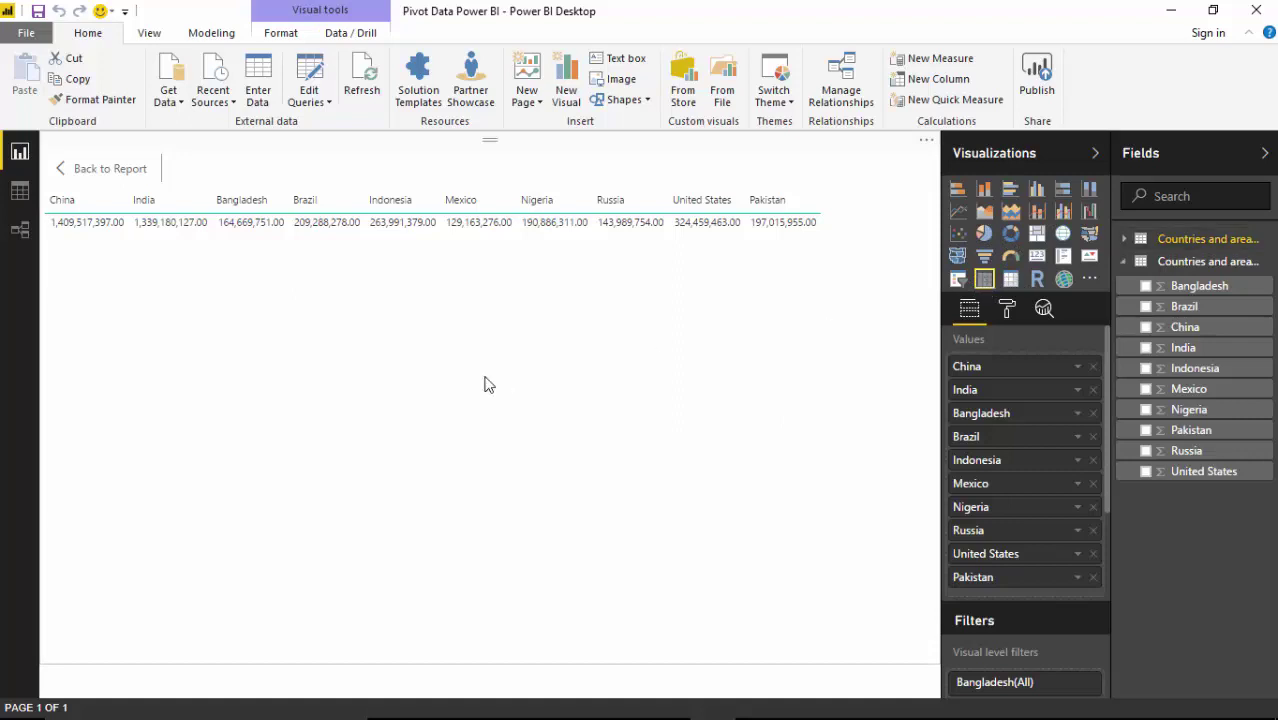
Add a new report page with an enlarged empty Table visual
left_click(90, 168)
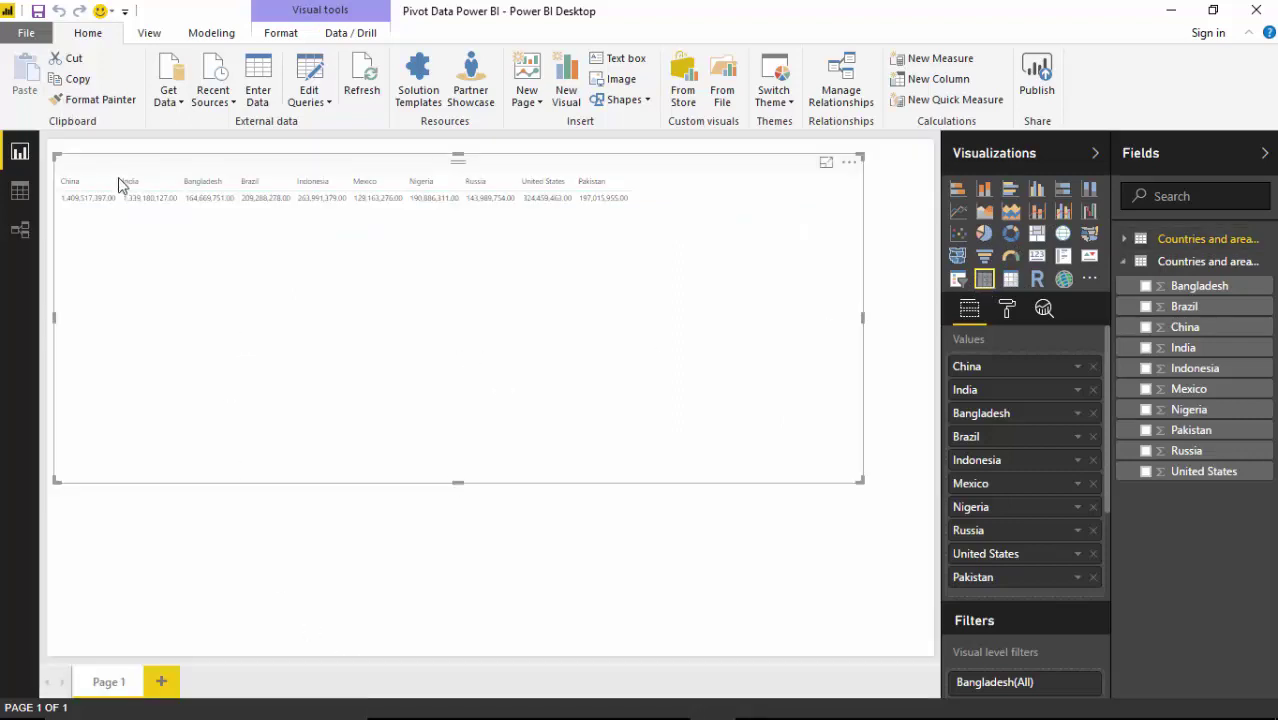
left_click(160, 681)
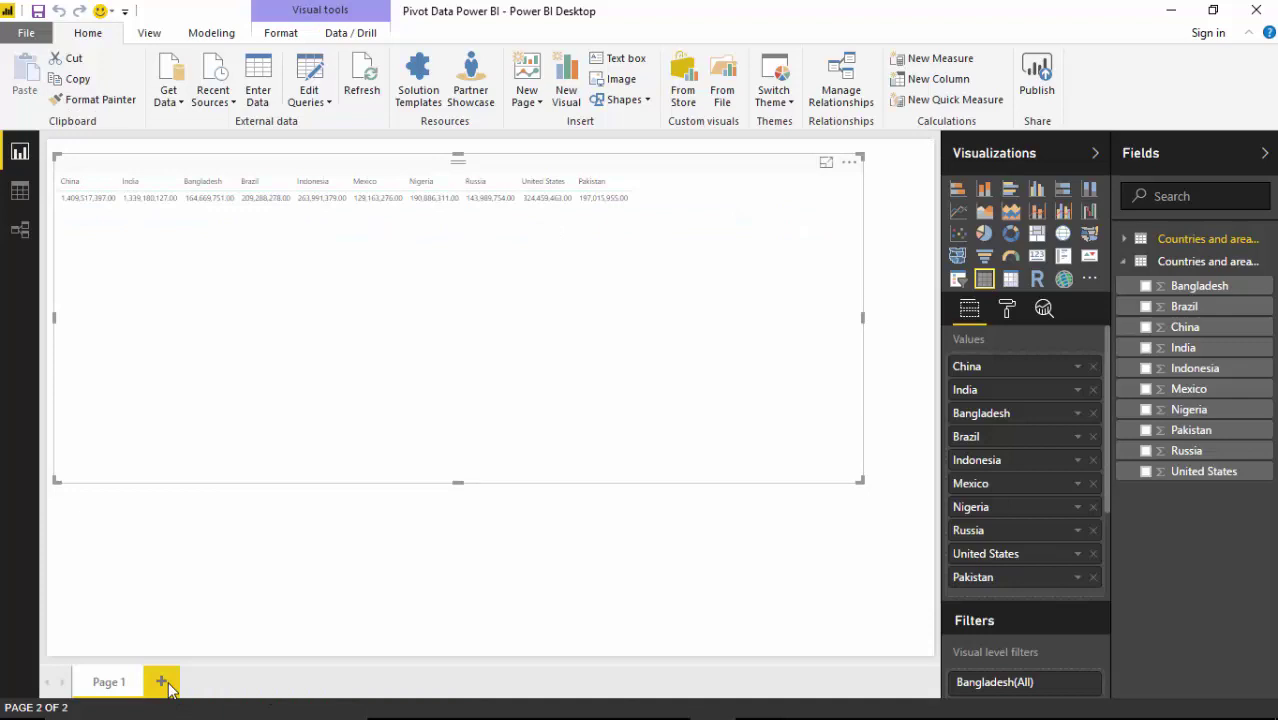
left_click(984, 285)
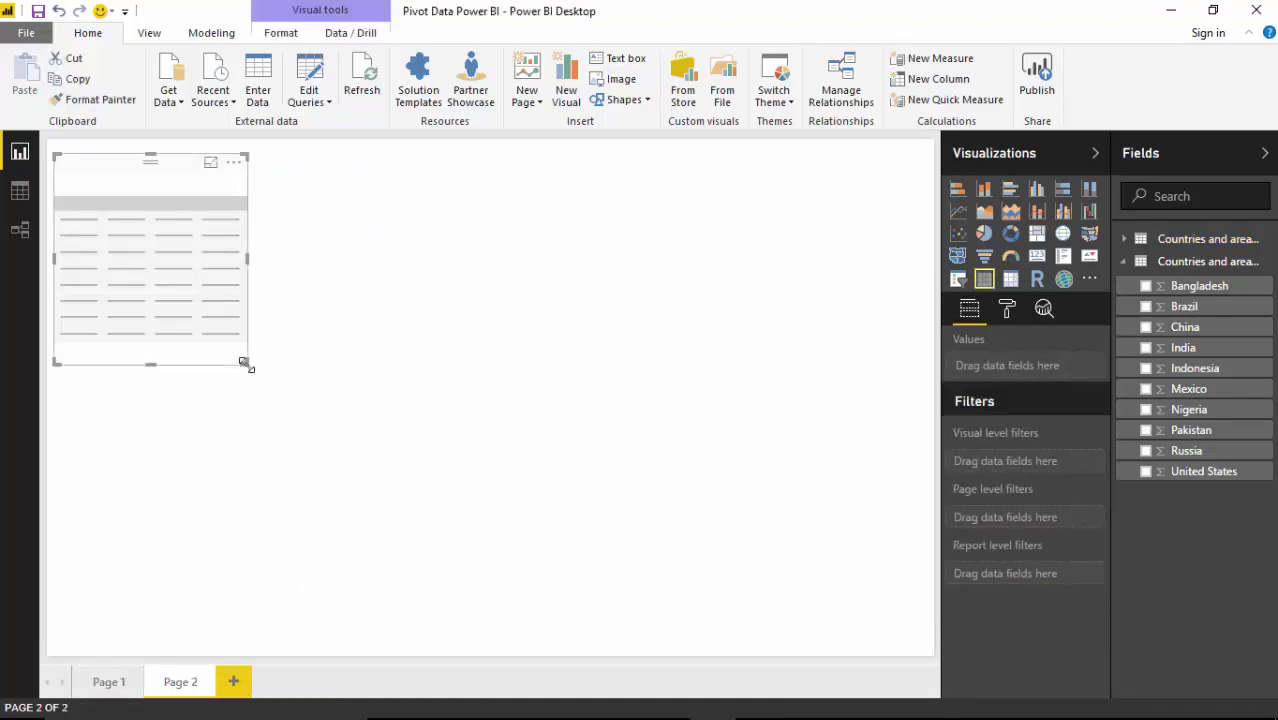
left_click_drag(248, 366, 812, 410)
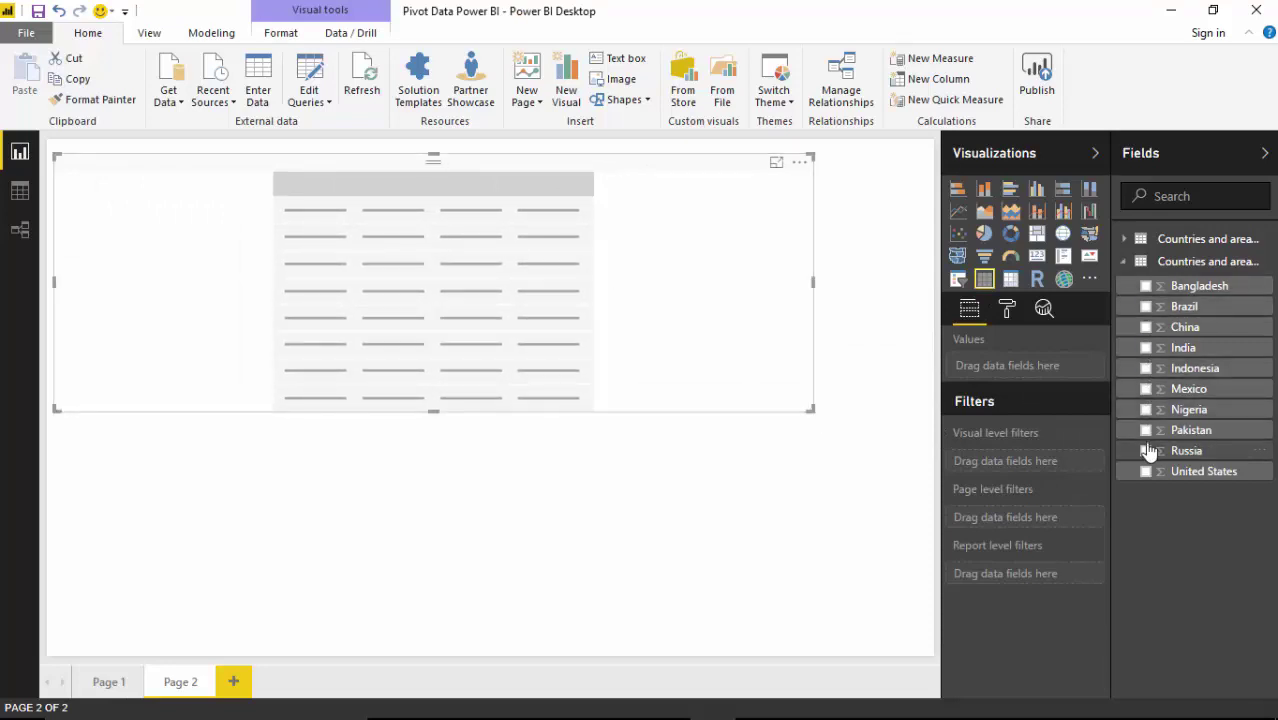
Add China, India, United States, Russia and Pakistan to the table and view it enlarged
left_click(1146, 328)
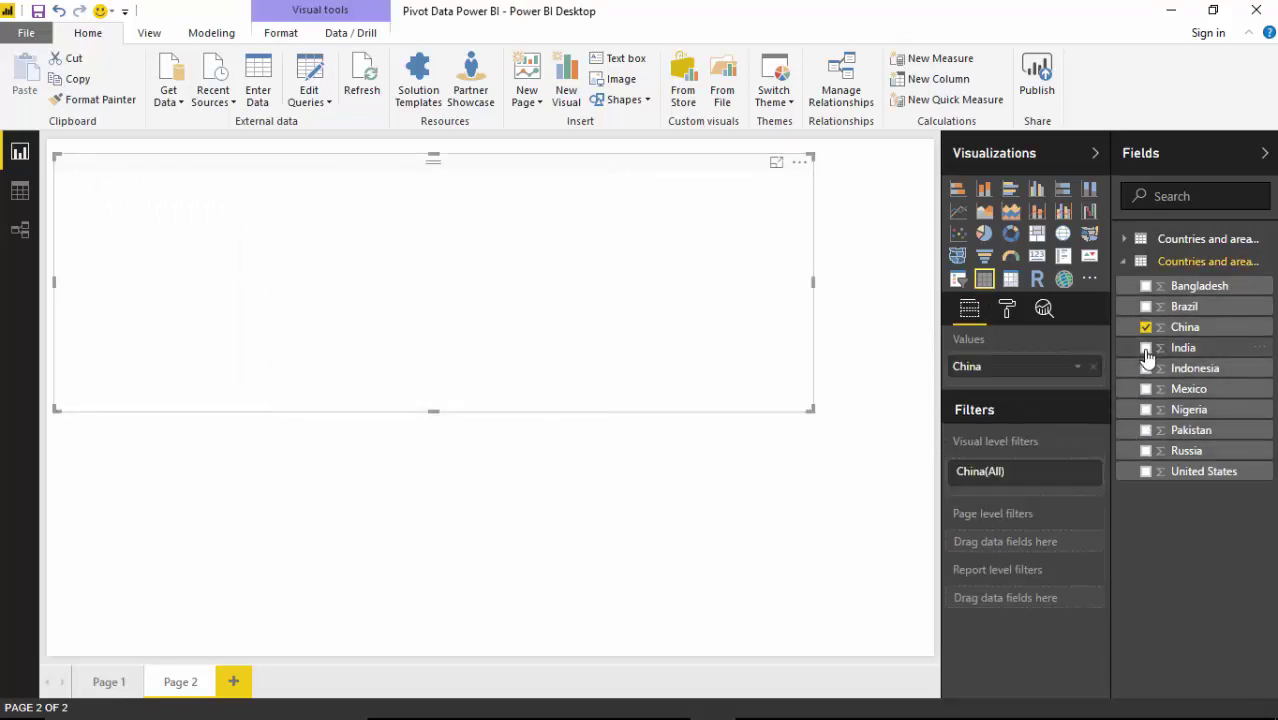
left_click(1147, 349)
left_click(1146, 471)
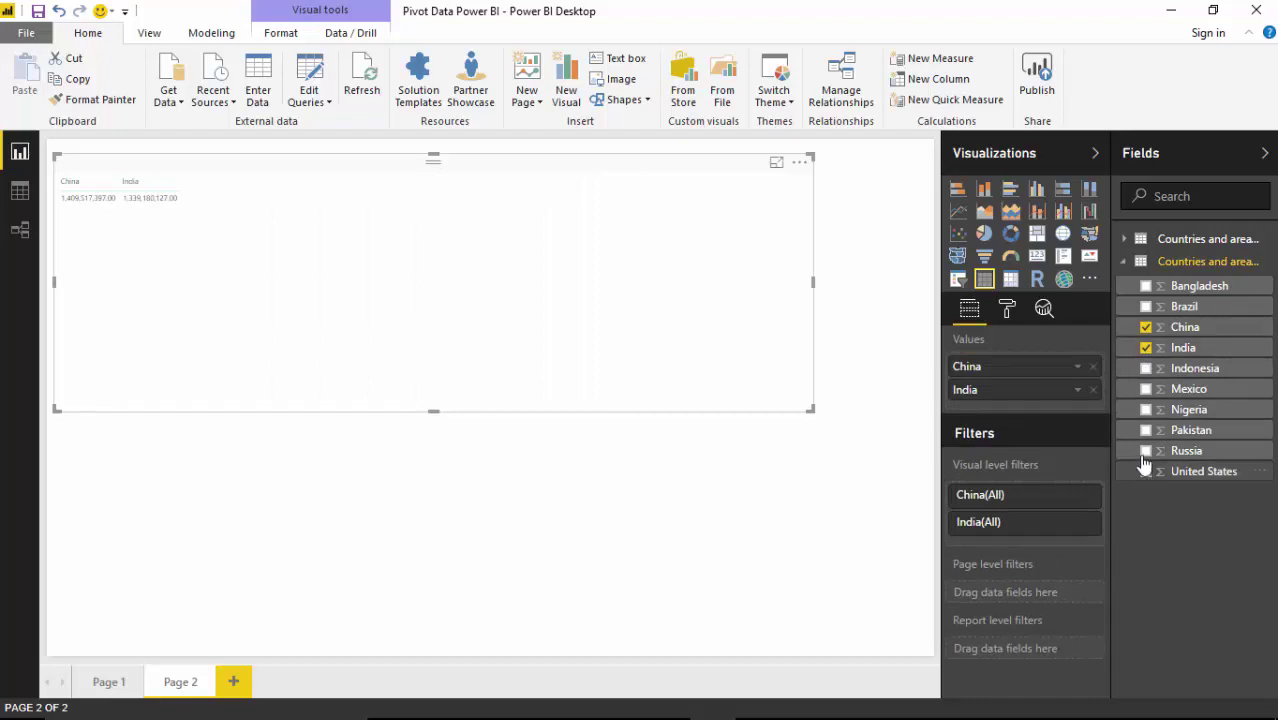
left_click(1146, 451)
left_click(1146, 430)
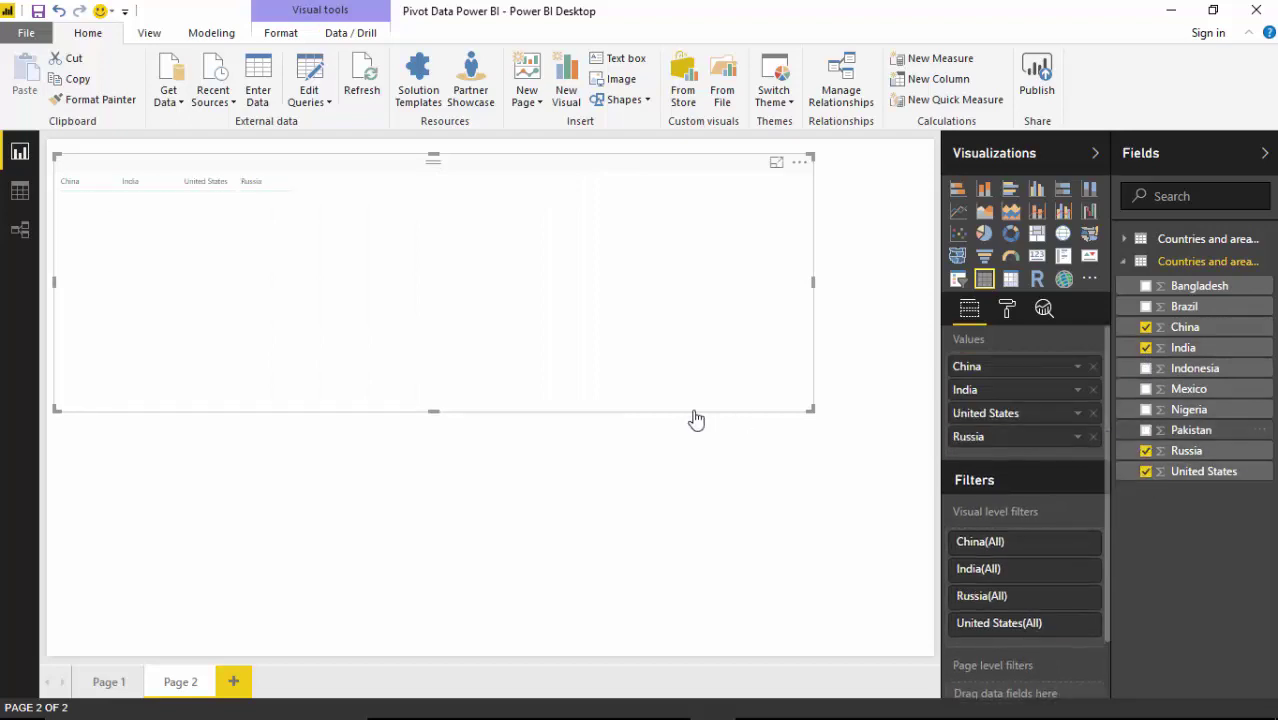
left_click(776, 164)
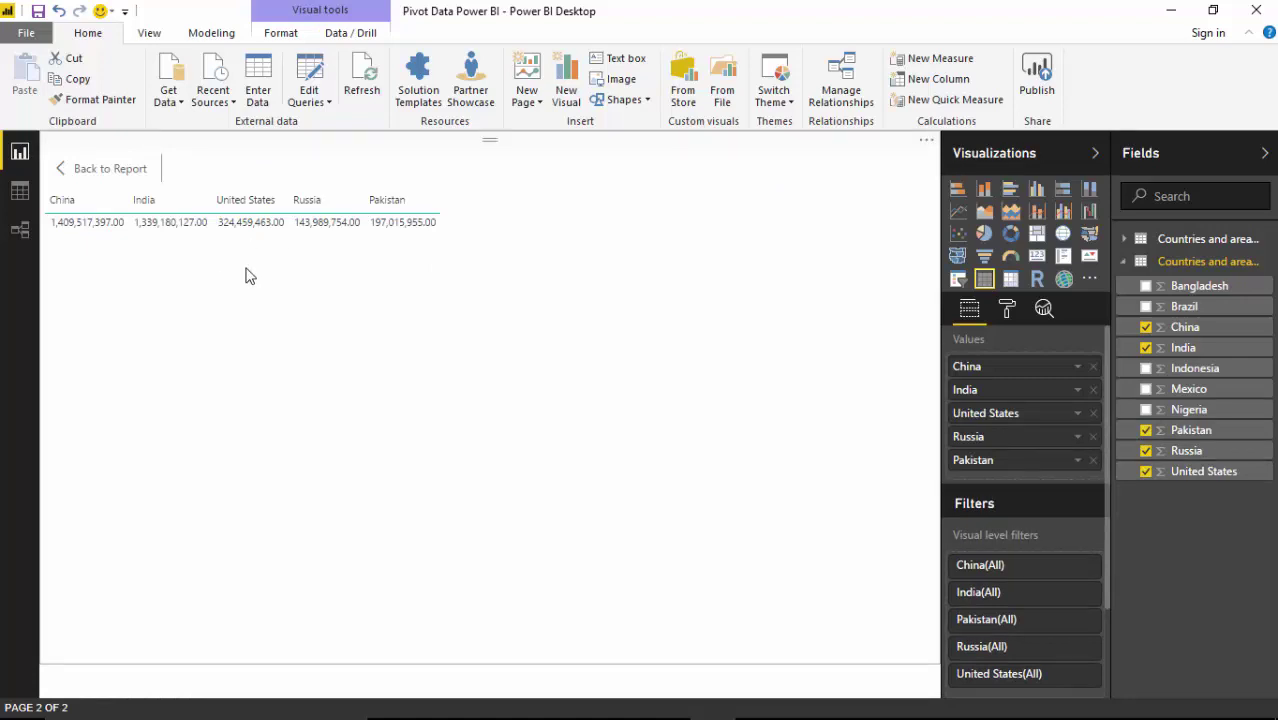